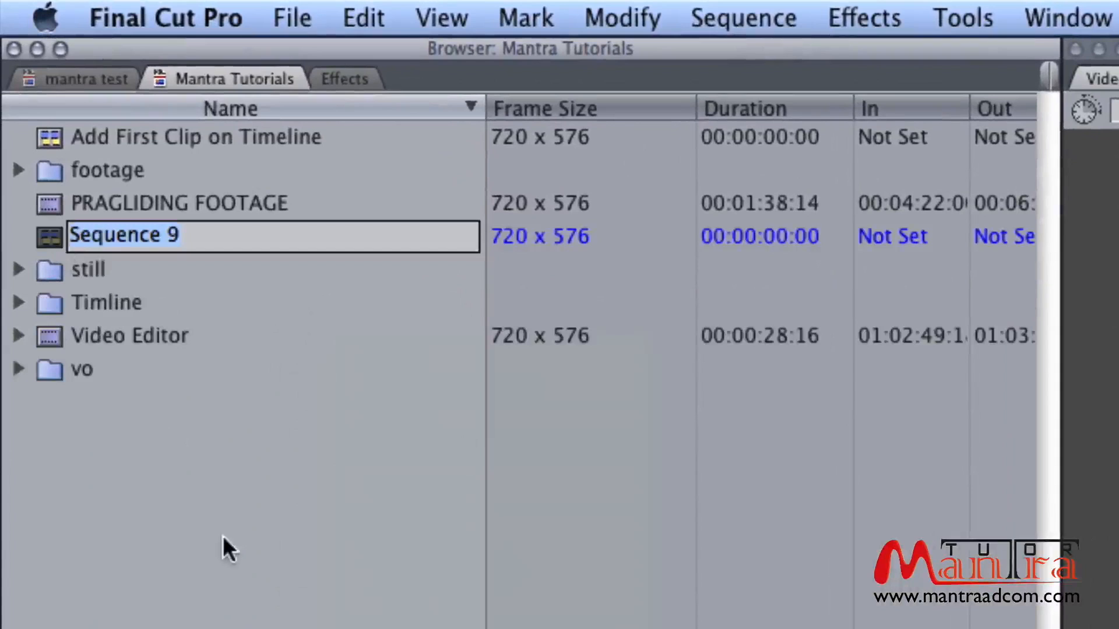
Step: Keep the new sequence's default name and review the command for creating a new sequence
left_click(270, 525)
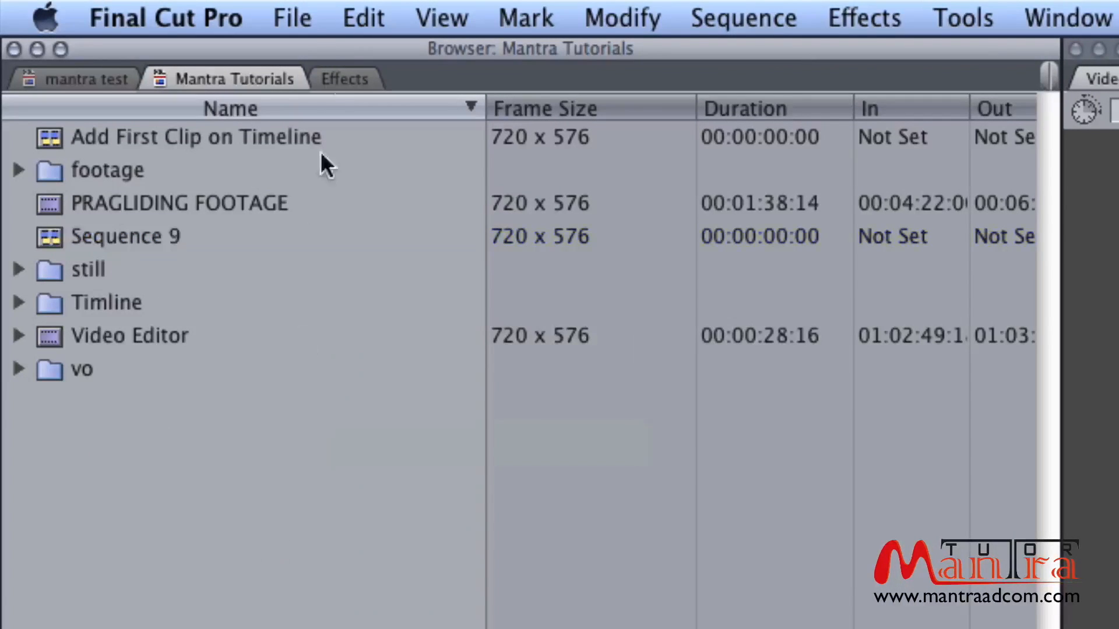
left_click(306, 16)
mouse_move(309, 54)
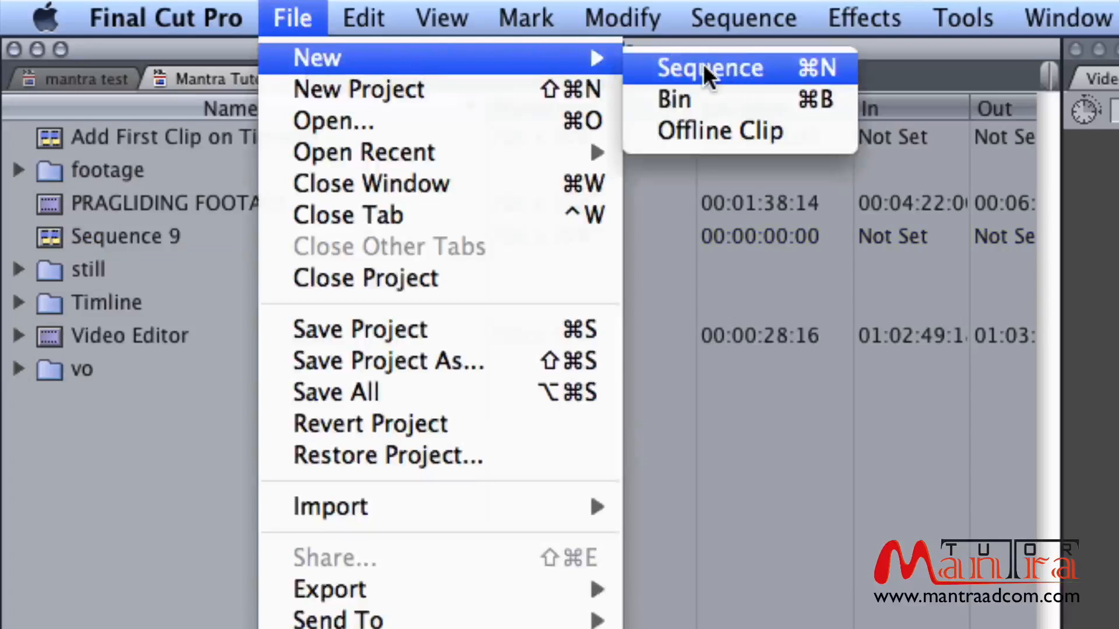
left_click(766, 75)
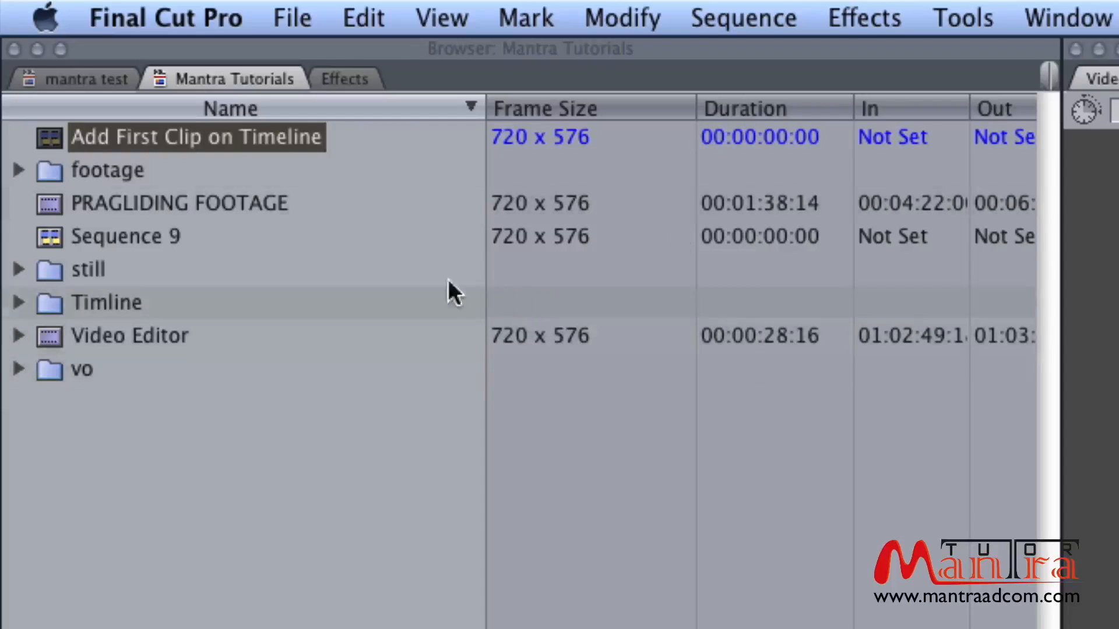
Step: Open the PRAGLIDING FOOTAGE clip in the Viewer and scrub to the two-person paraglider shot at 00:02:33:13
double_click(183, 200)
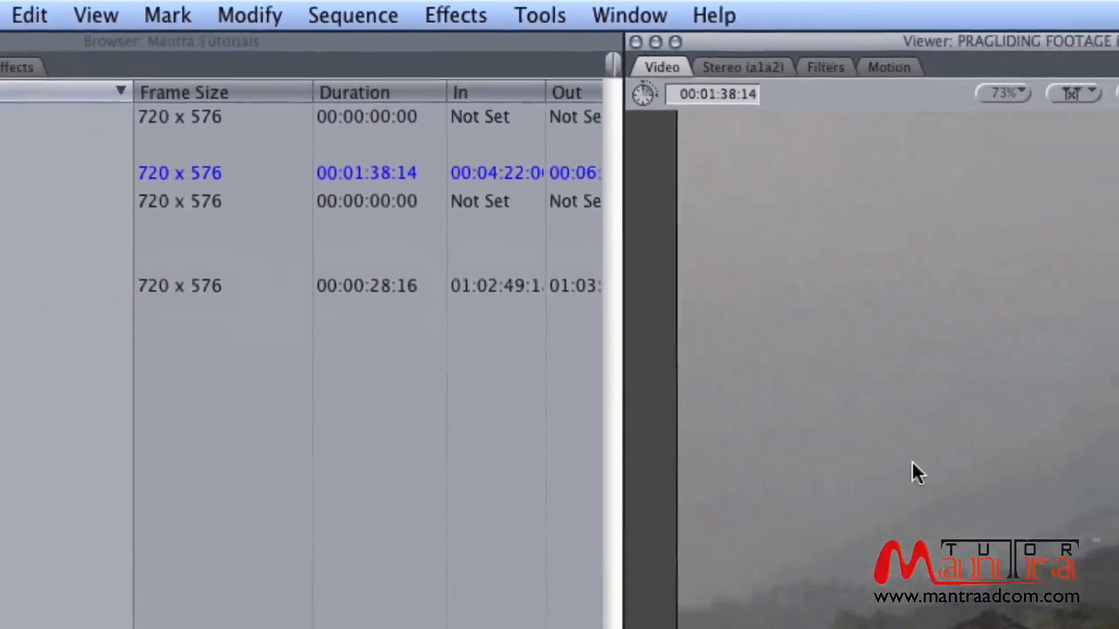
left_click_drag(408, 606, 280, 599)
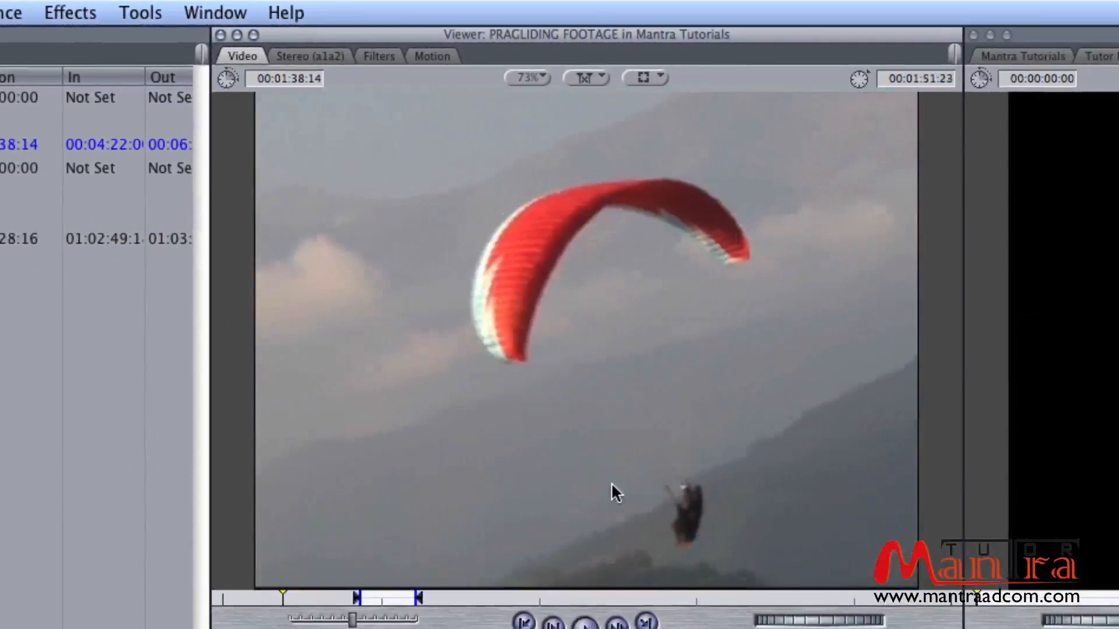
left_click_drag(283, 600, 303, 609)
Step: Step back to the yellow paraglider shot and mark a 00:00:02:09 range with In and Out points, ending at about 00:02:25:05
key("shift+Left")
key("shift+Left")
key("shift+Left")
key("shift+Left")
key("shift+Left")
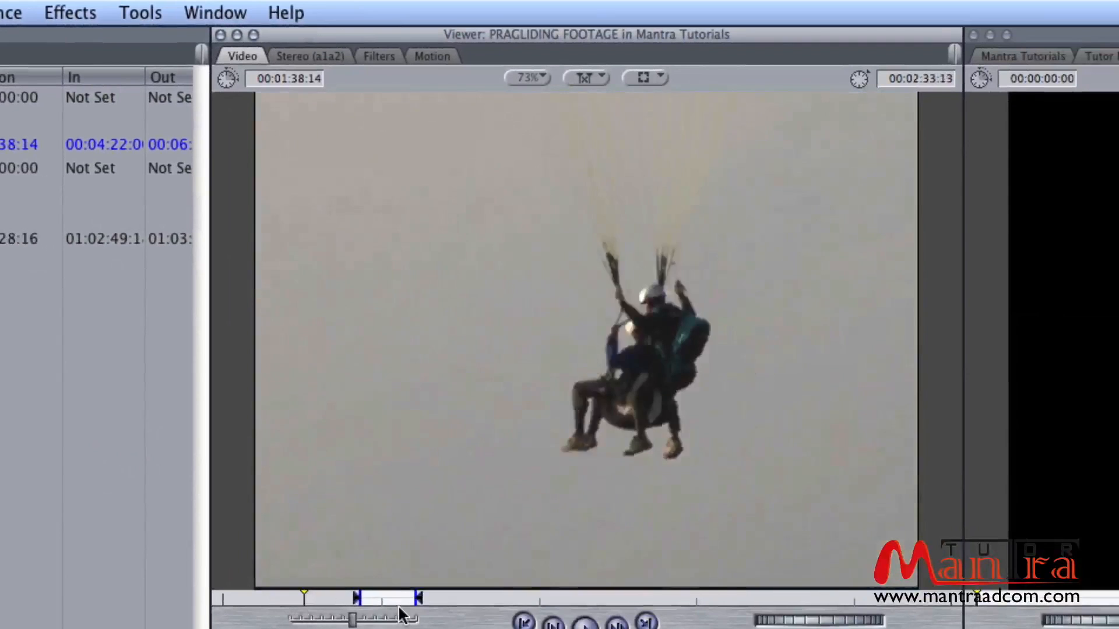
key("shift+Left")
key("shift+Left")
key("shift+Left")
key("shift+Left")
key("shift+Left")
key("shift+Left")
key("shift+Left")
key("shift+Left")
key("shift+Left")
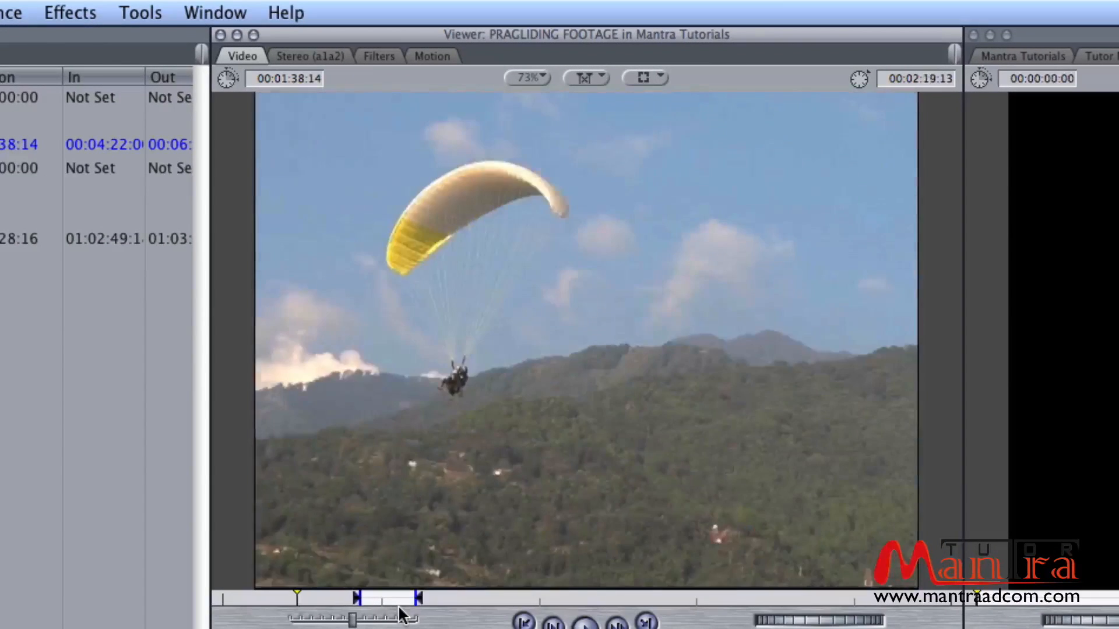
key("space")
key("i")
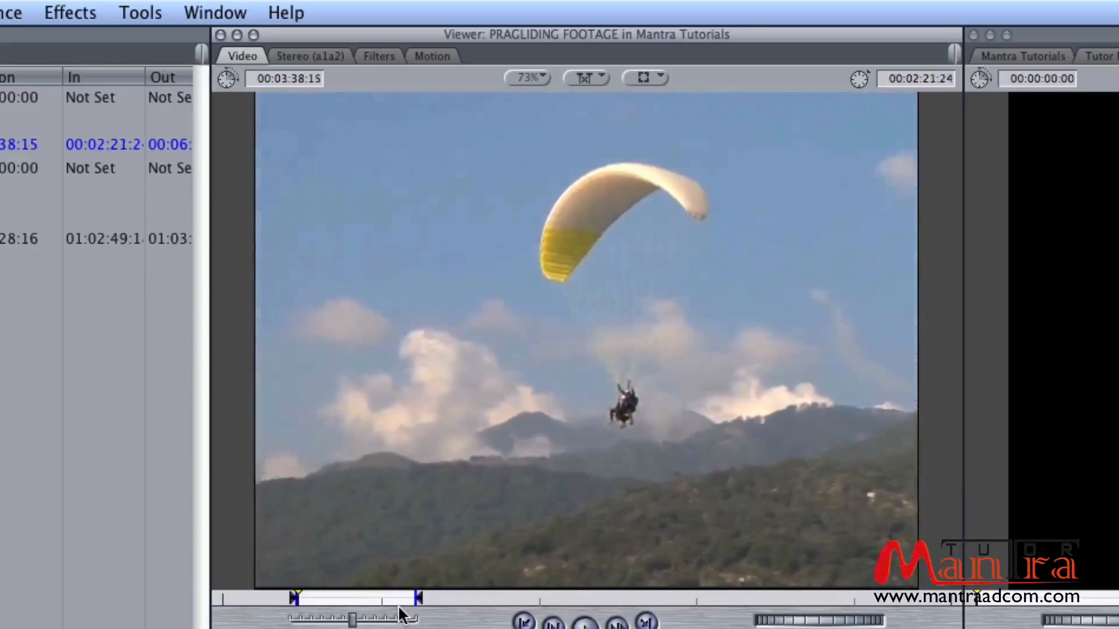
key("i")
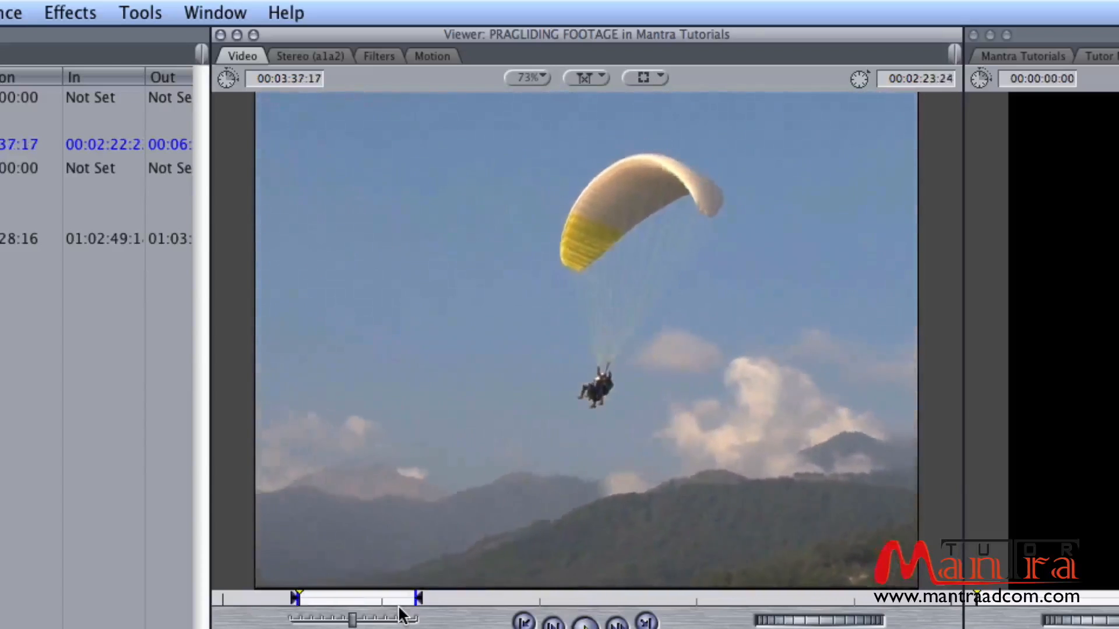
key("o")
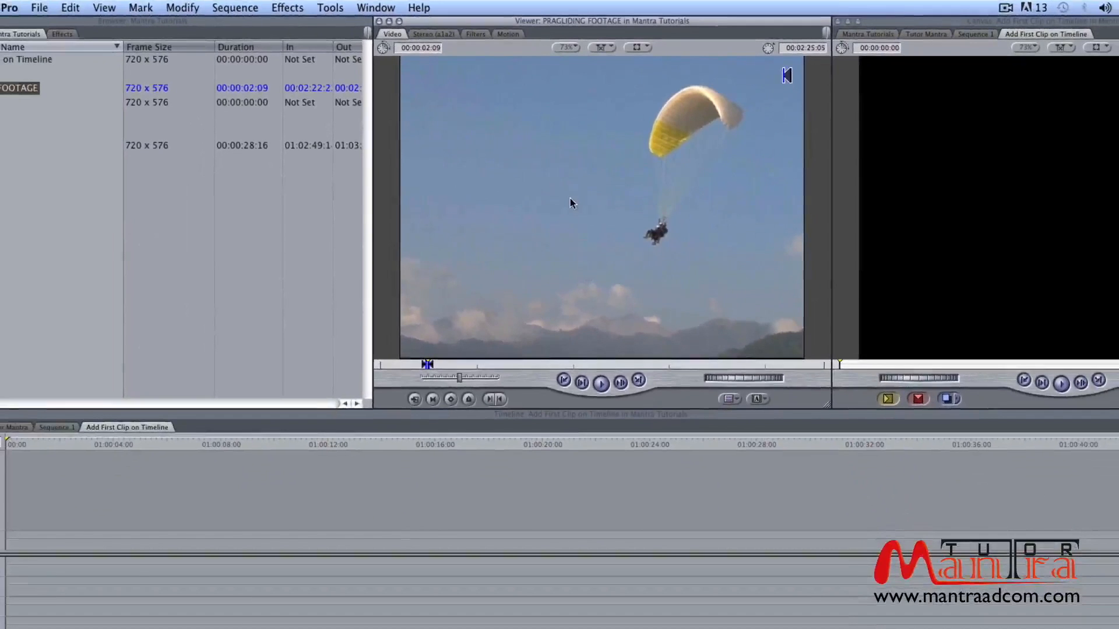
Step: Place the marked yellow paraglider clip on the empty timeline shortly before 01:00:04:00 and play it back
left_click_drag(569, 201, 111, 533)
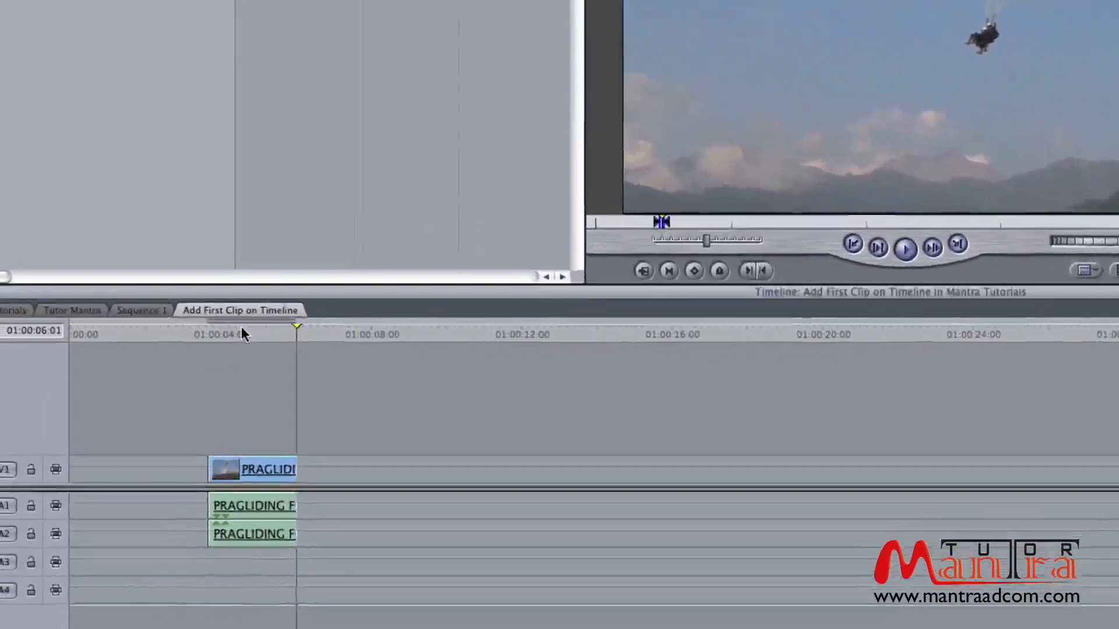
left_click_drag(241, 328, 205, 348)
key("space")
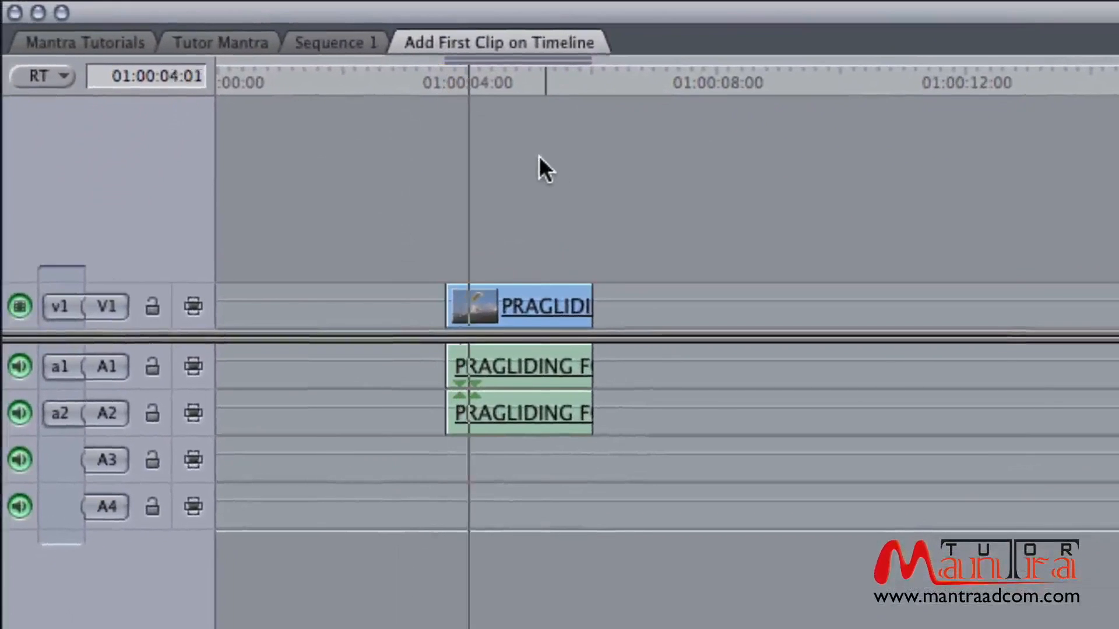
key("space")
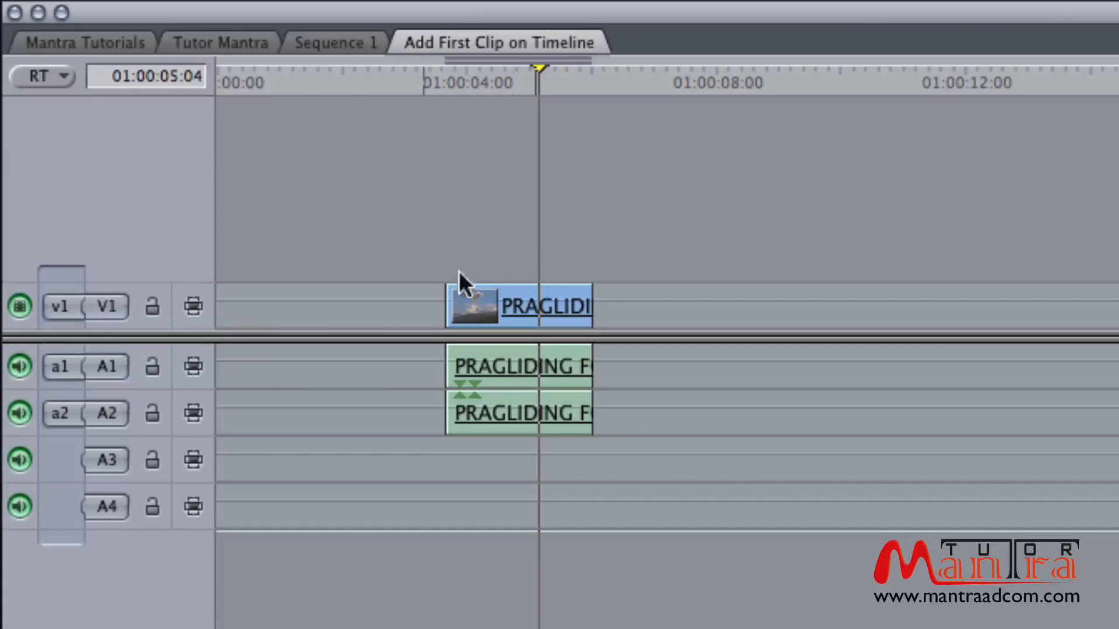
Step: Insert a second copy of the marked clip directly after the first one, at 01:00:06:01
left_click(584, 76)
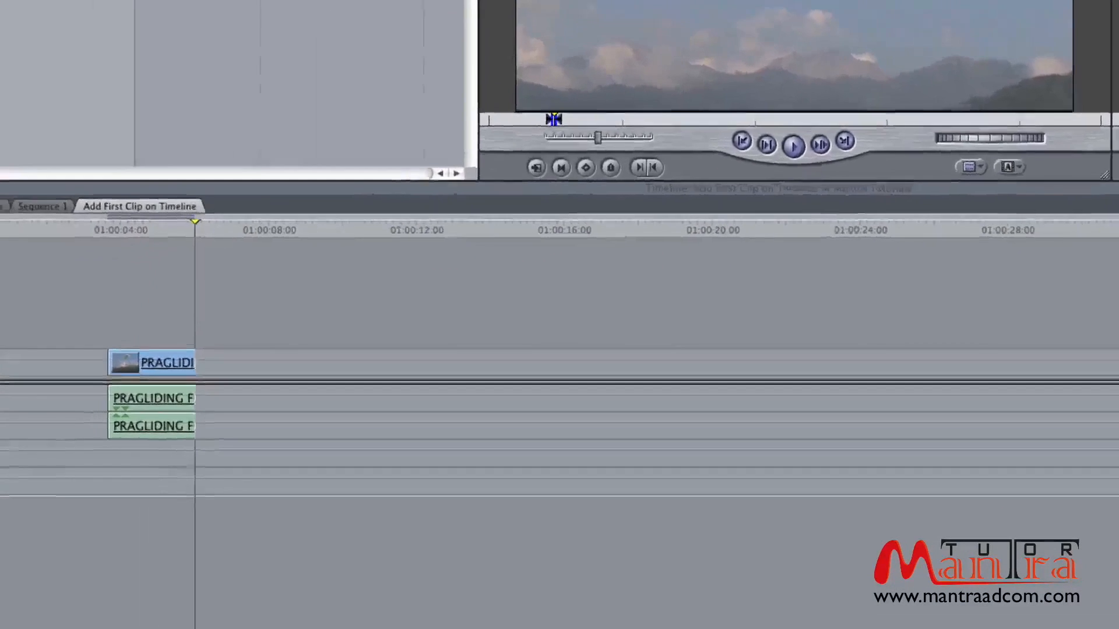
key("F9")
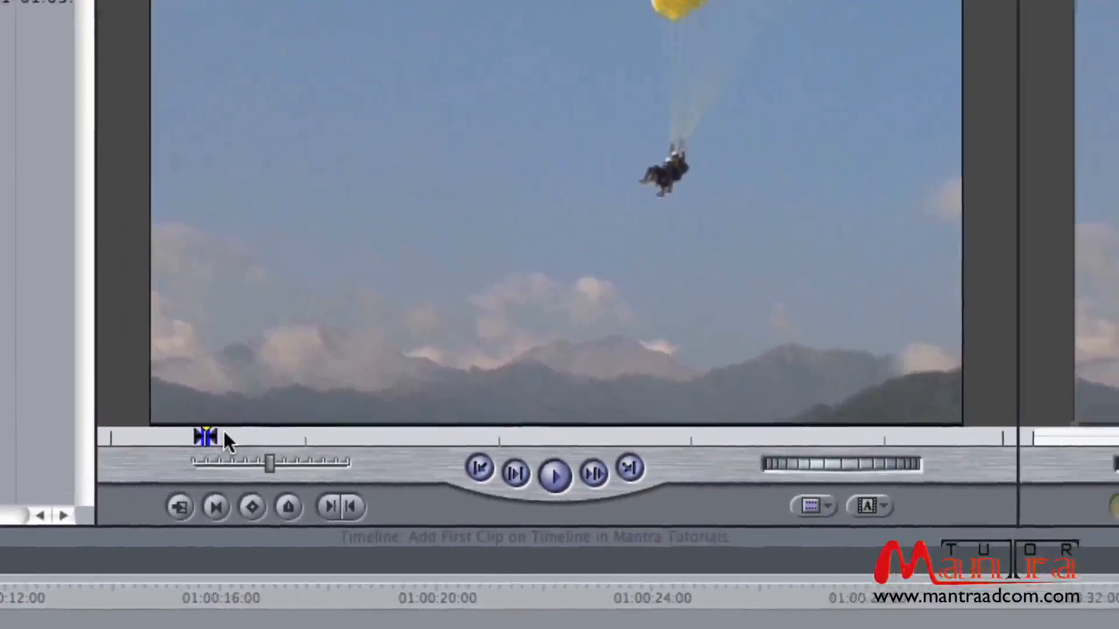
Step: Choose the shot of people on the grassy hillside and overwrite it onto the timeline directly after the second clip
left_click(821, 68)
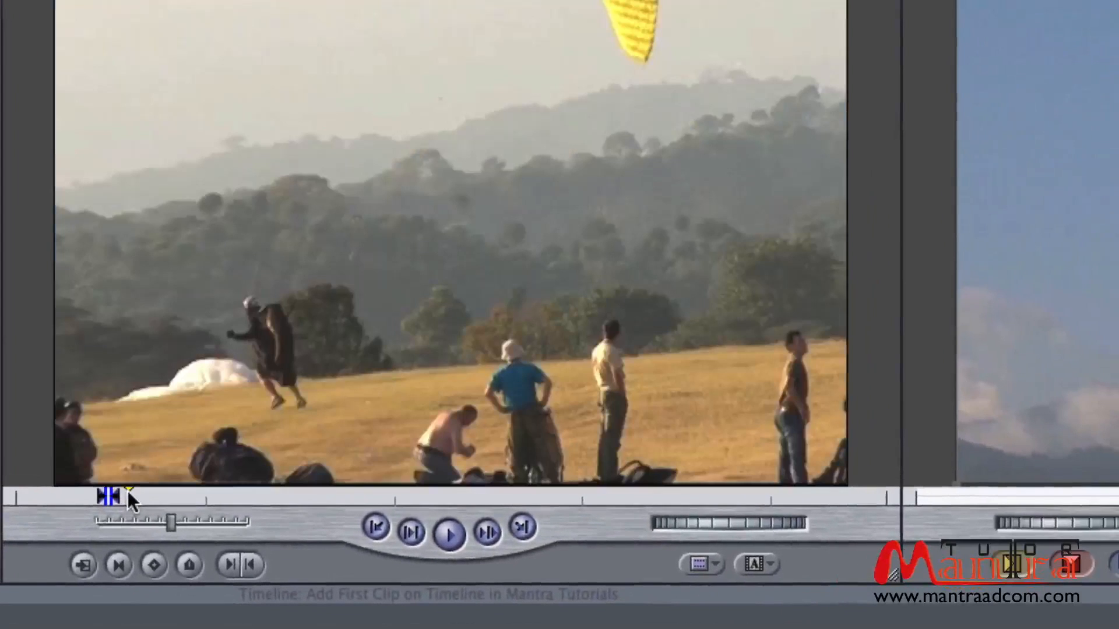
key("space")
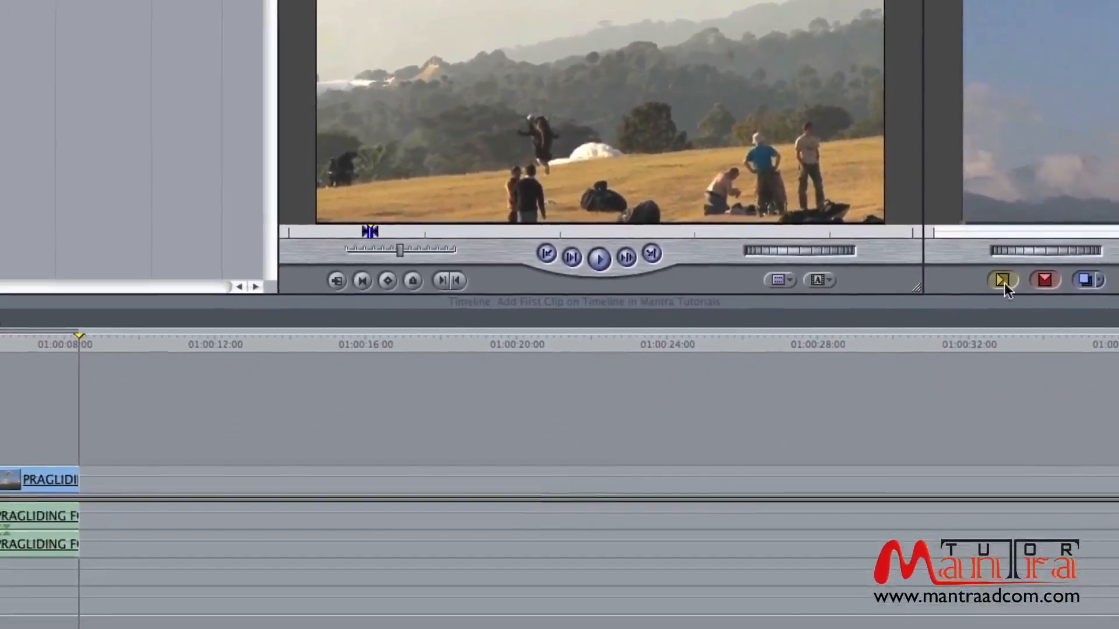
left_click(1044, 282)
left_click(81, 343)
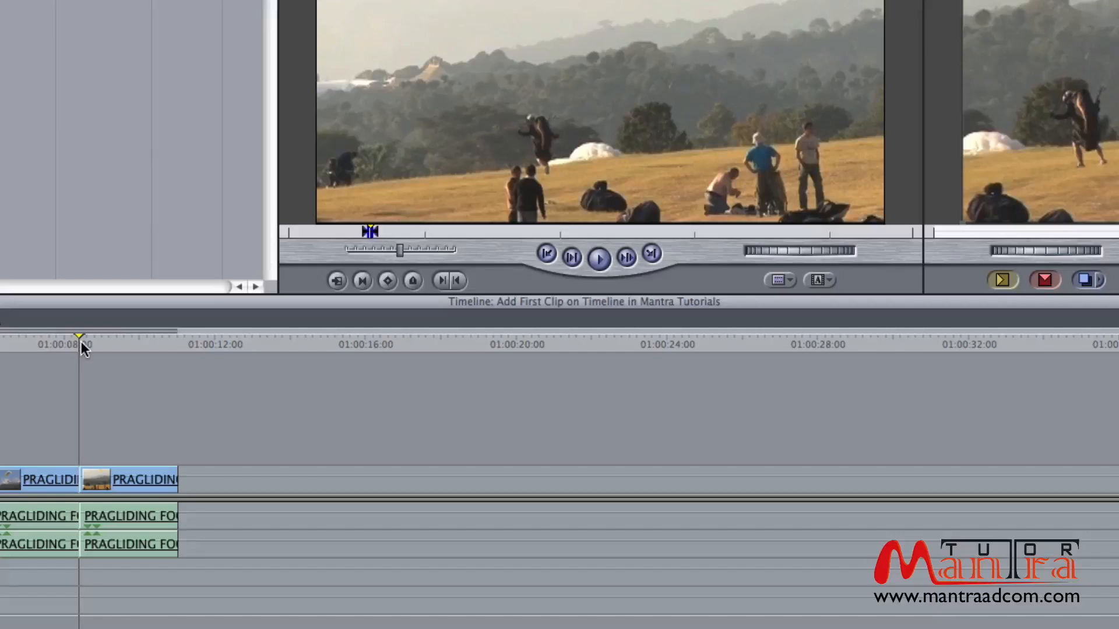
Step: Insert the marked hillside clip in the empty timeline area at about 01:00:18:00
left_click(439, 343)
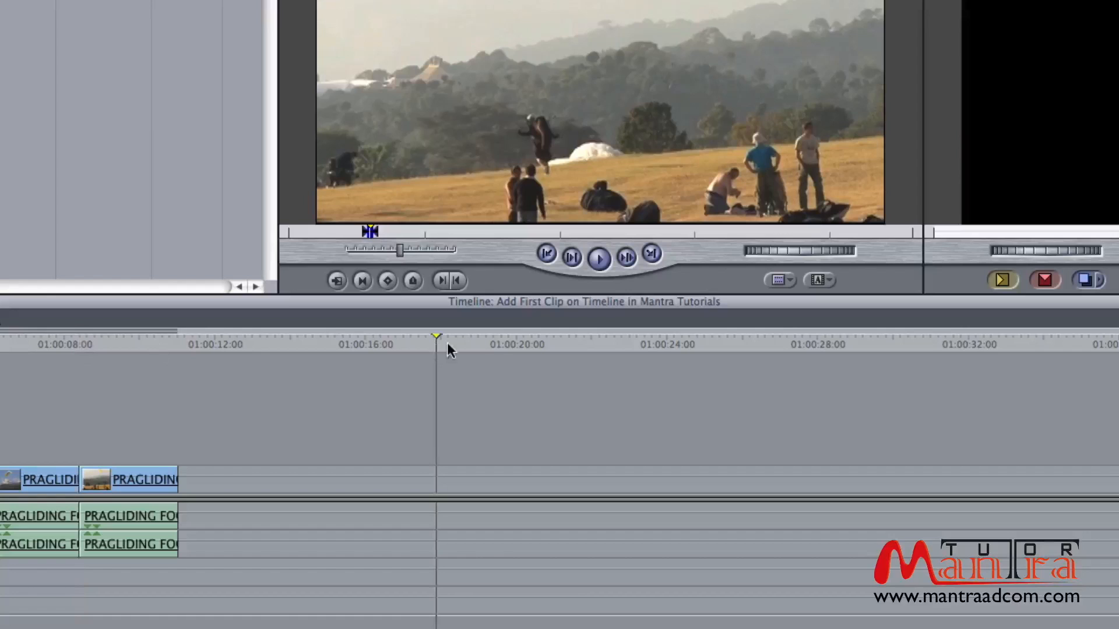
left_click(1002, 281)
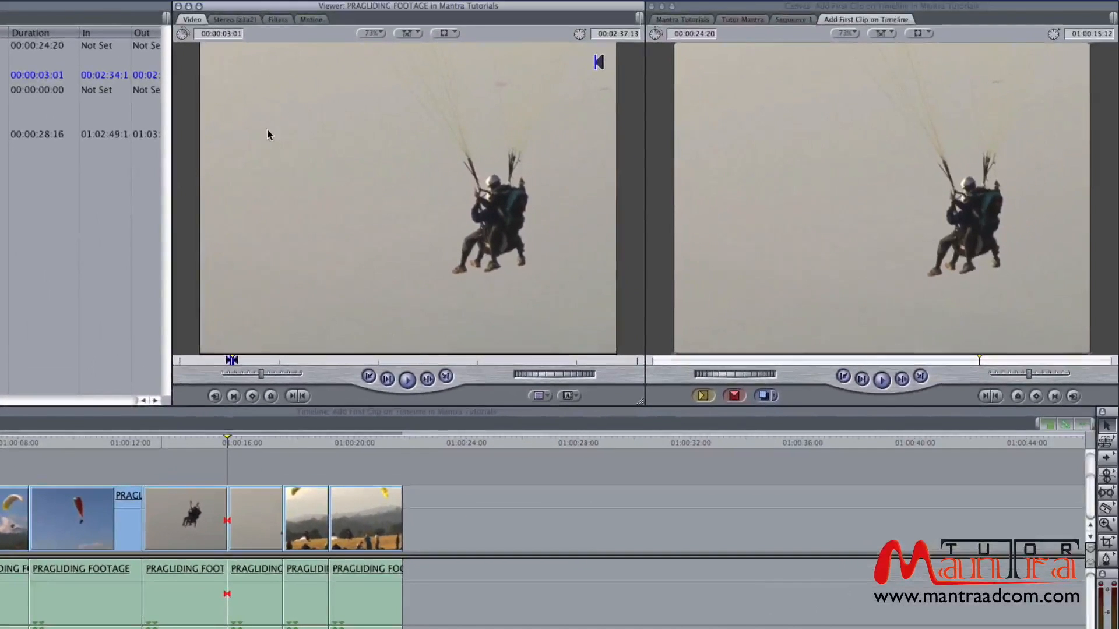
Step: Insert the marked two-person paraglider shot with a cross dissolve at 01:00:15:12 and review the transition
left_click_drag(266, 129, 962, 93)
left_click_drag(387, 189, 957, 155)
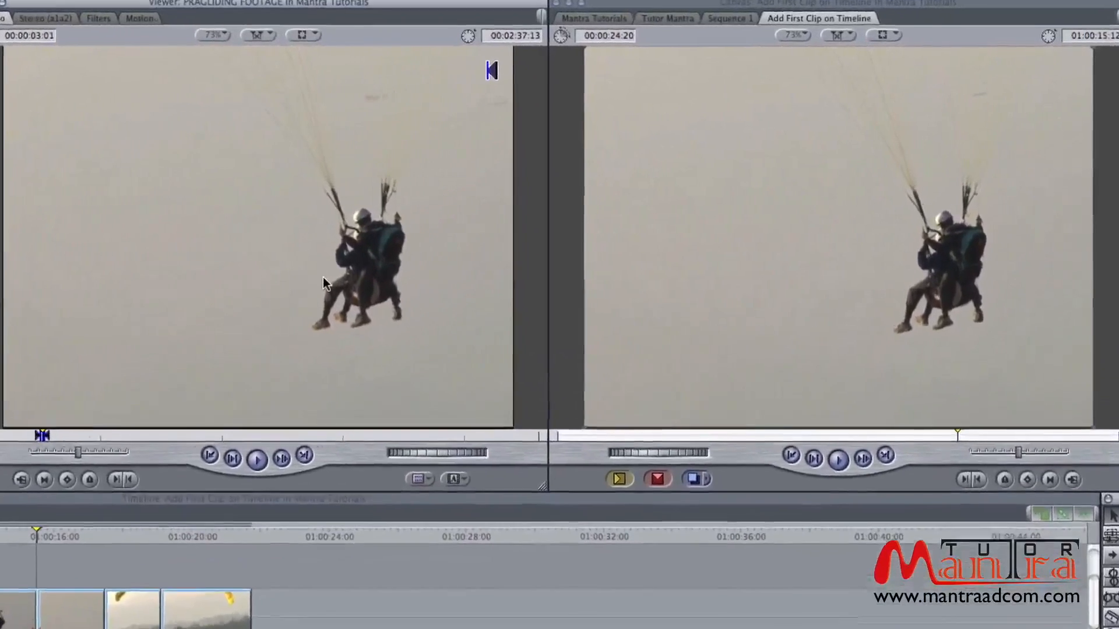
left_click_drag(423, 243, 426, 243)
left_click_drag(230, 310, 1062, 109)
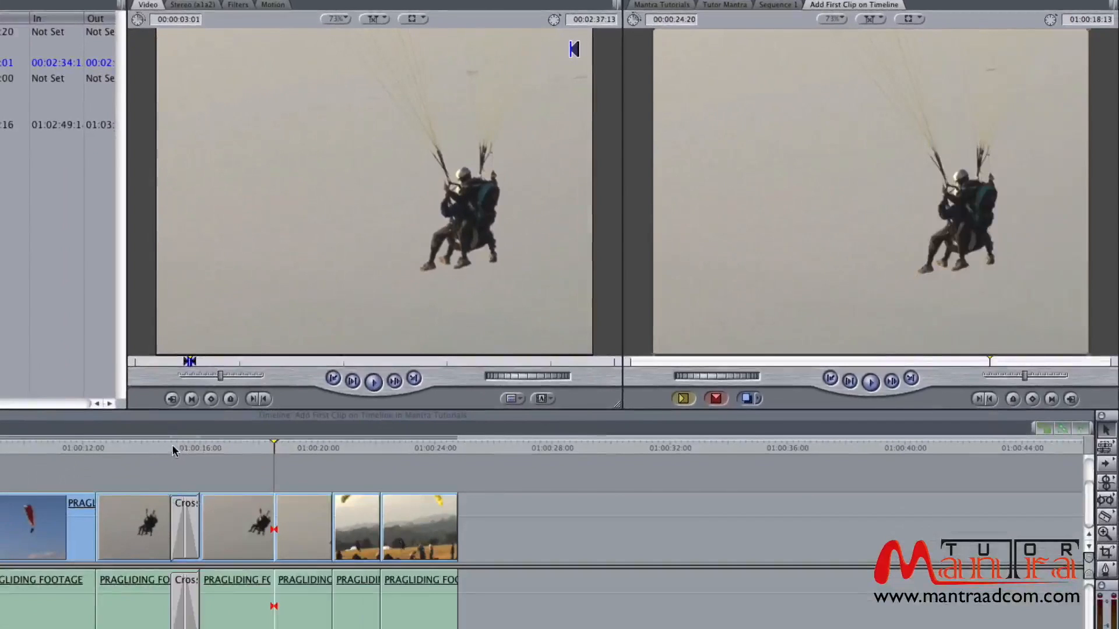
left_click(173, 446)
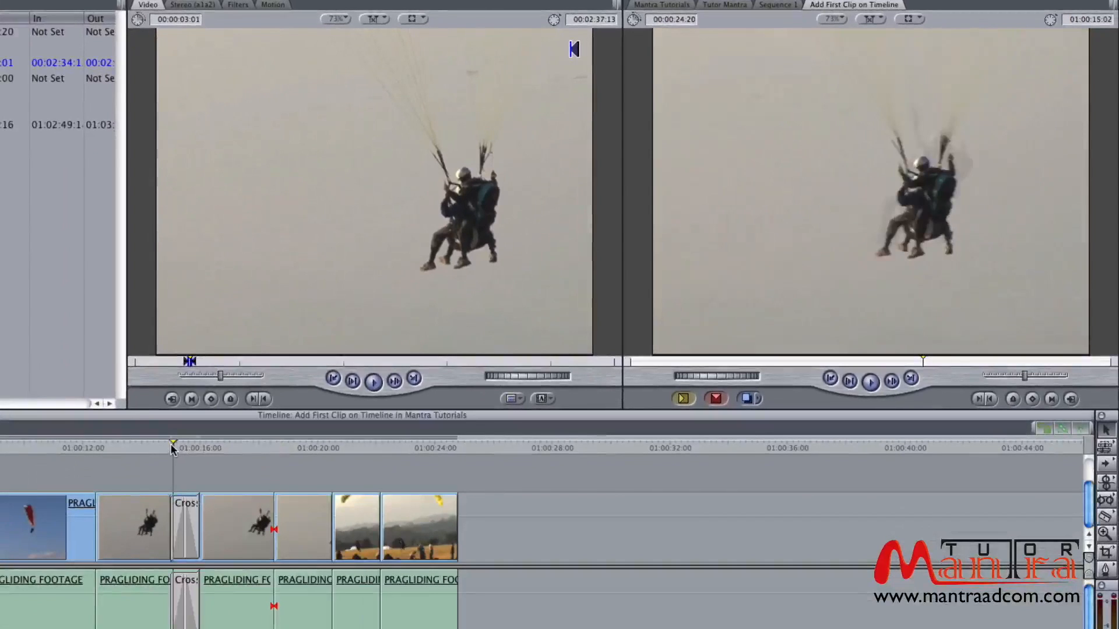
left_click_drag(170, 444, 175, 454)
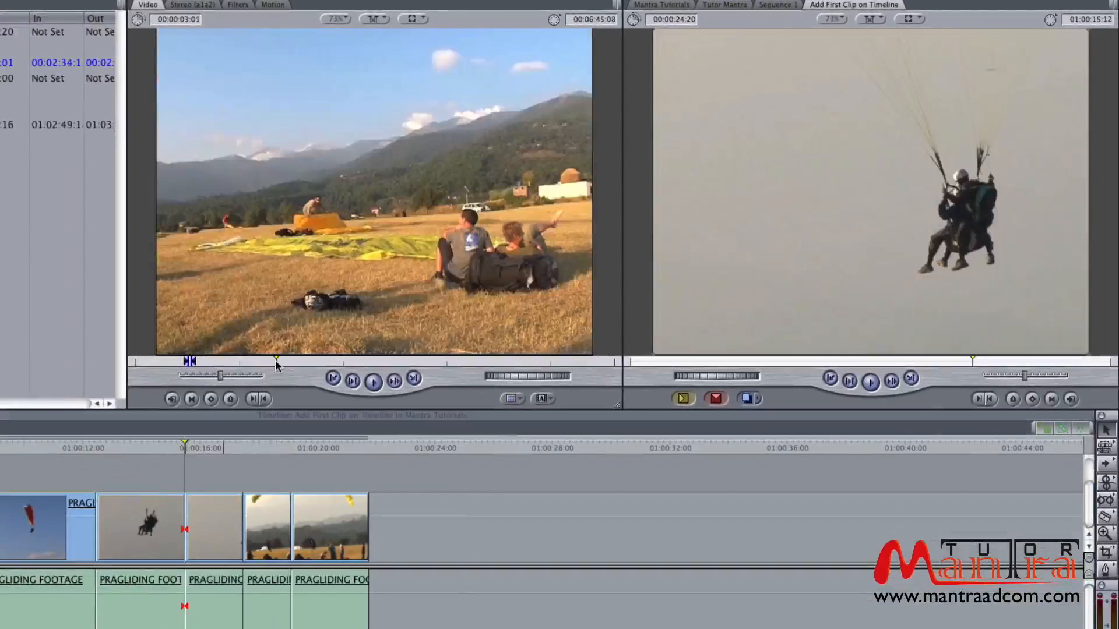
Step: Mark a 00:00:02:01 range from 00:06:45:08 in the source footage and overwrite it with a transition at 01:00:15:12
key("i")
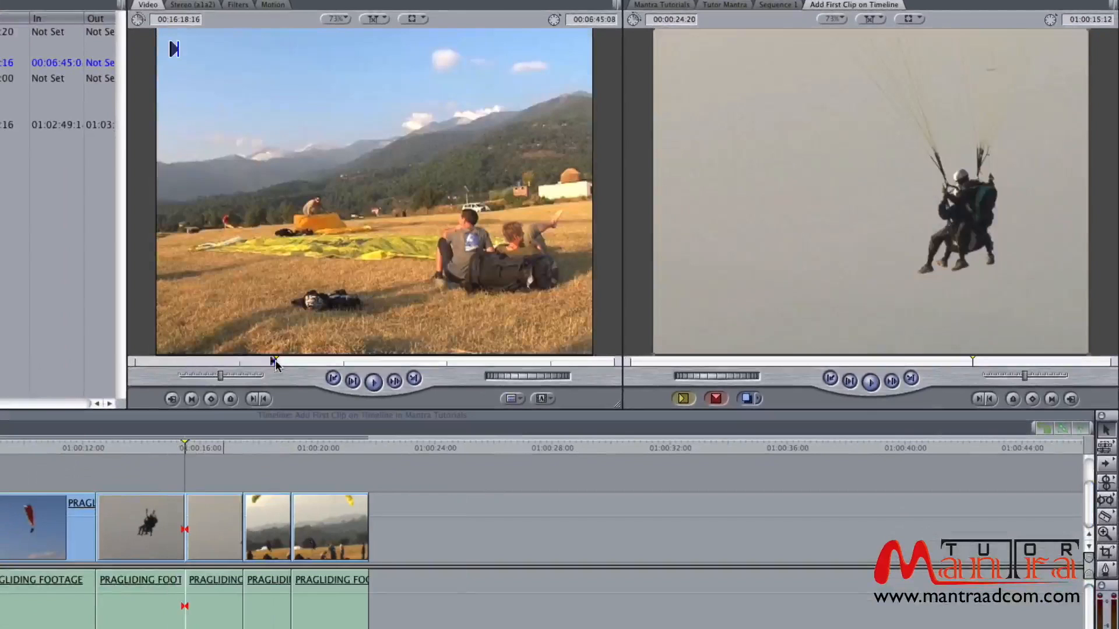
left_click(275, 361)
key("o")
left_click_drag(345, 250, 1041, 138)
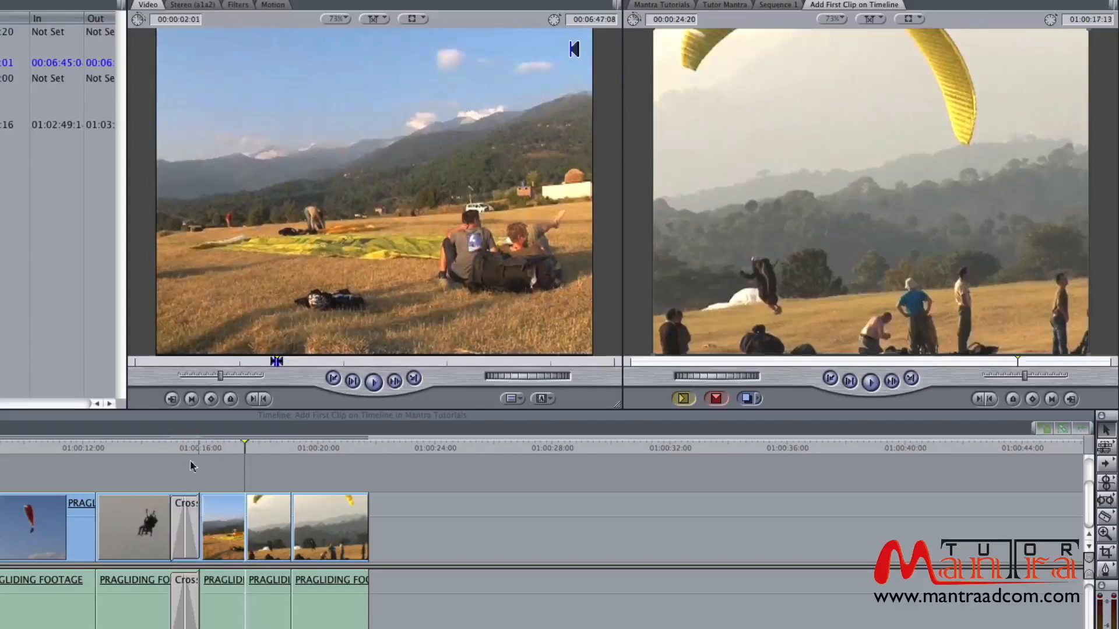
Step: Play through the cross dissolve before the field clip and delete the transition
left_click(166, 446)
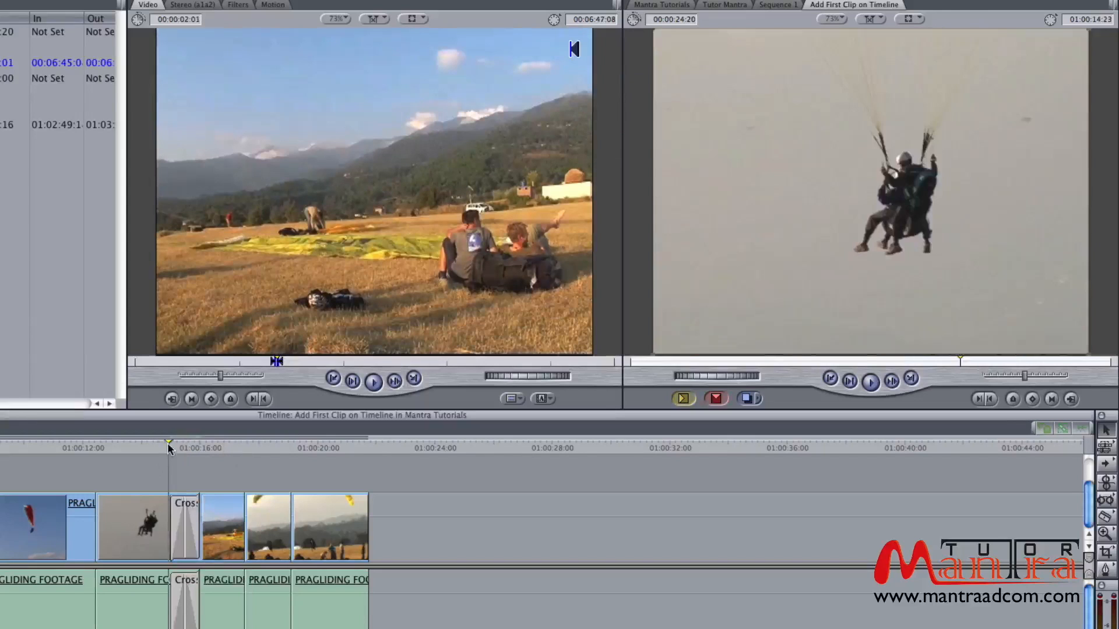
key("space")
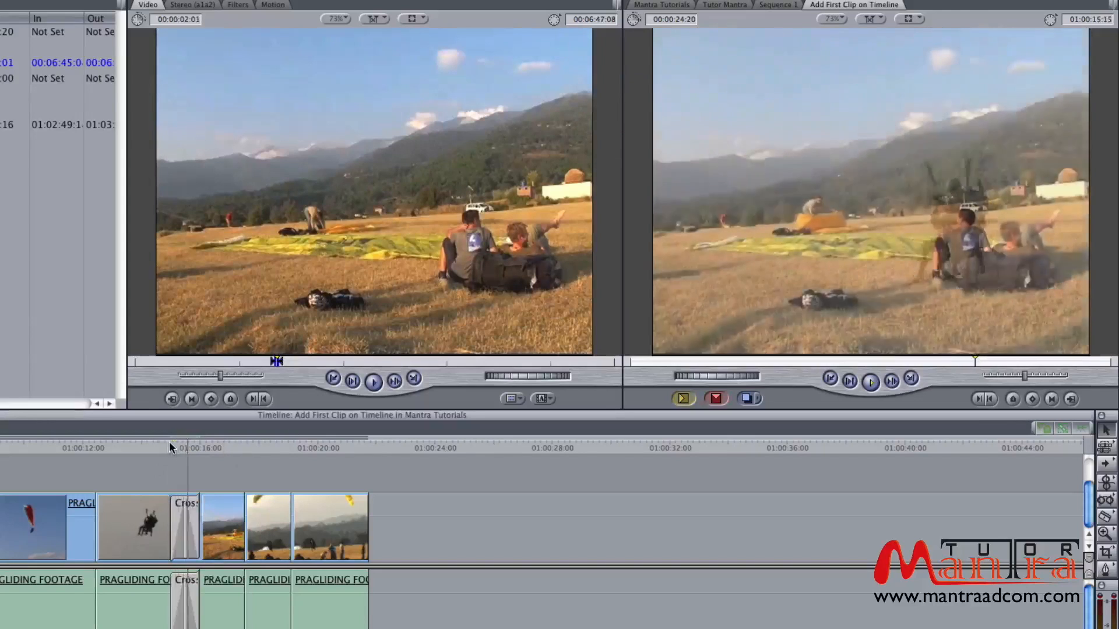
left_click(187, 530)
key("Delete")
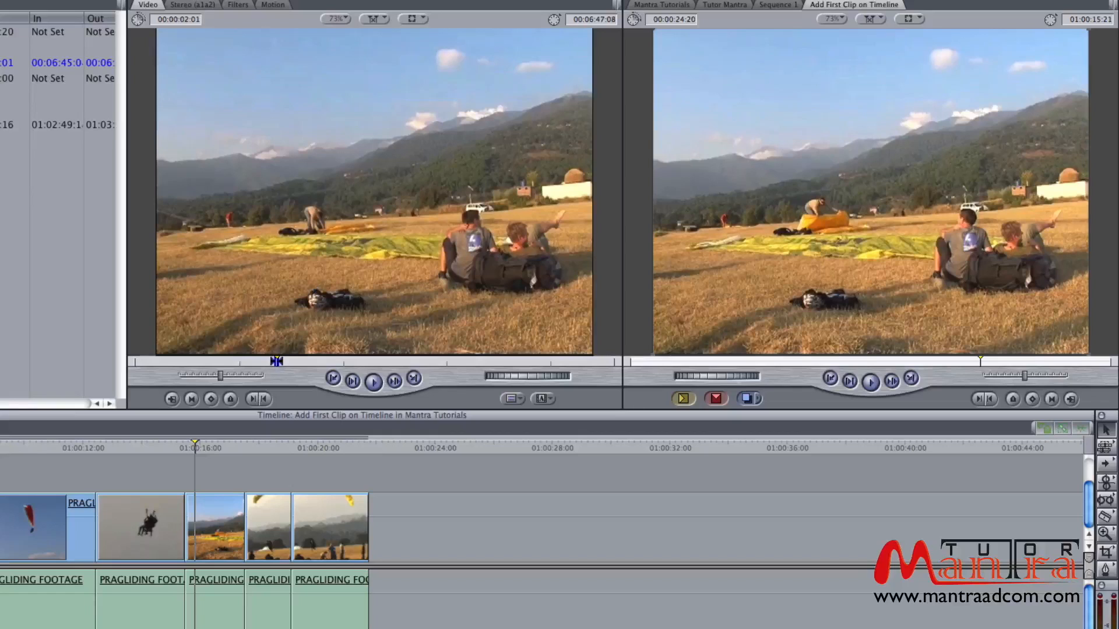
Step: Place the marked field clip on the timeline past the last clip and move it flush against the sequence's end
left_click(408, 163)
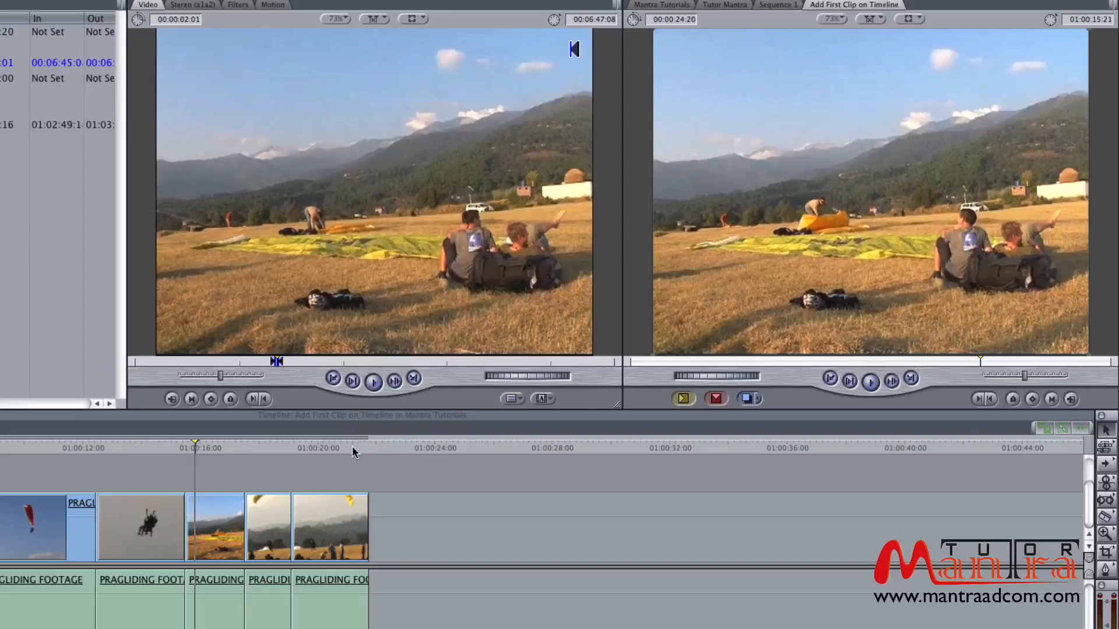
left_click_drag(367, 170, 511, 505)
left_click_drag(617, 124, 532, 161)
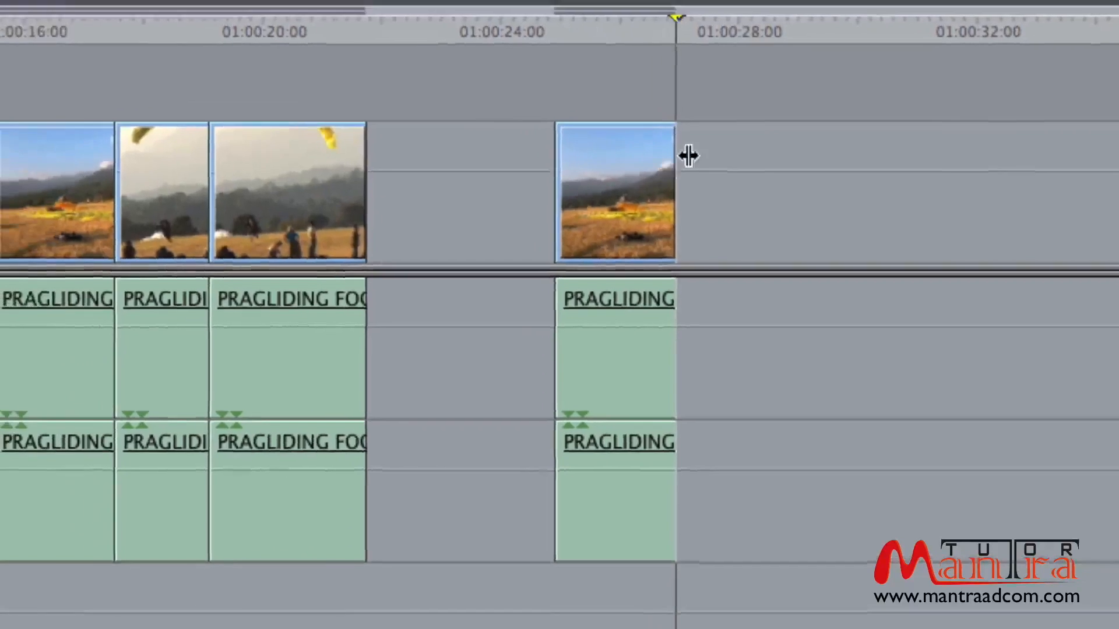
left_click_drag(779, 80, 607, 385)
left_click_drag(819, 339, 677, 326)
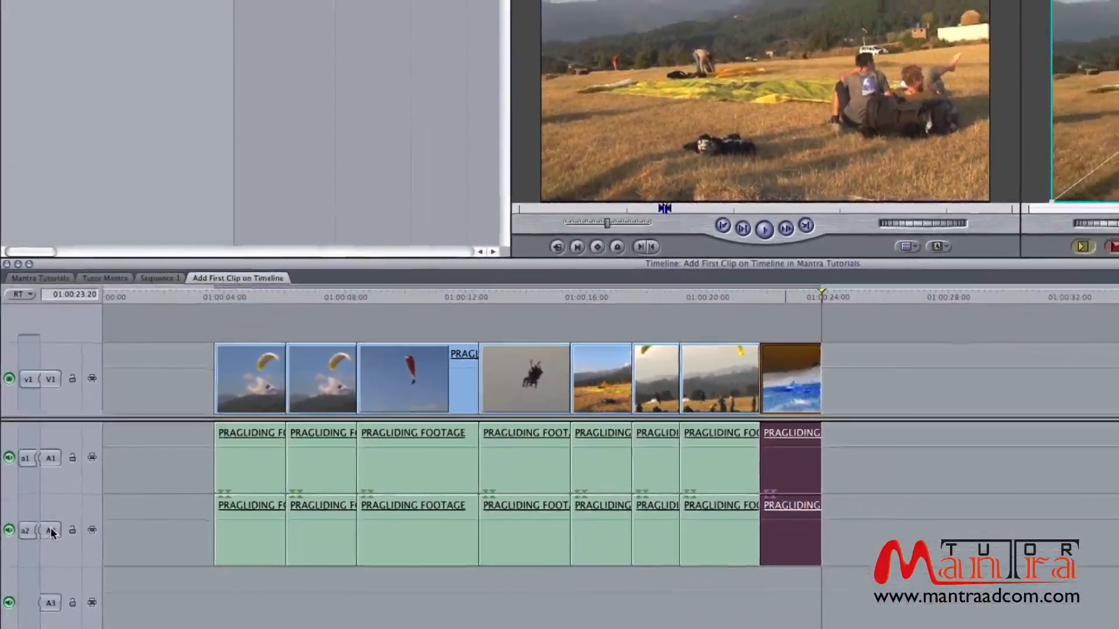
Step: Insert only the video of the marked field clip on track V1 at 01:00:24:22, past the last clip
left_click(855, 295)
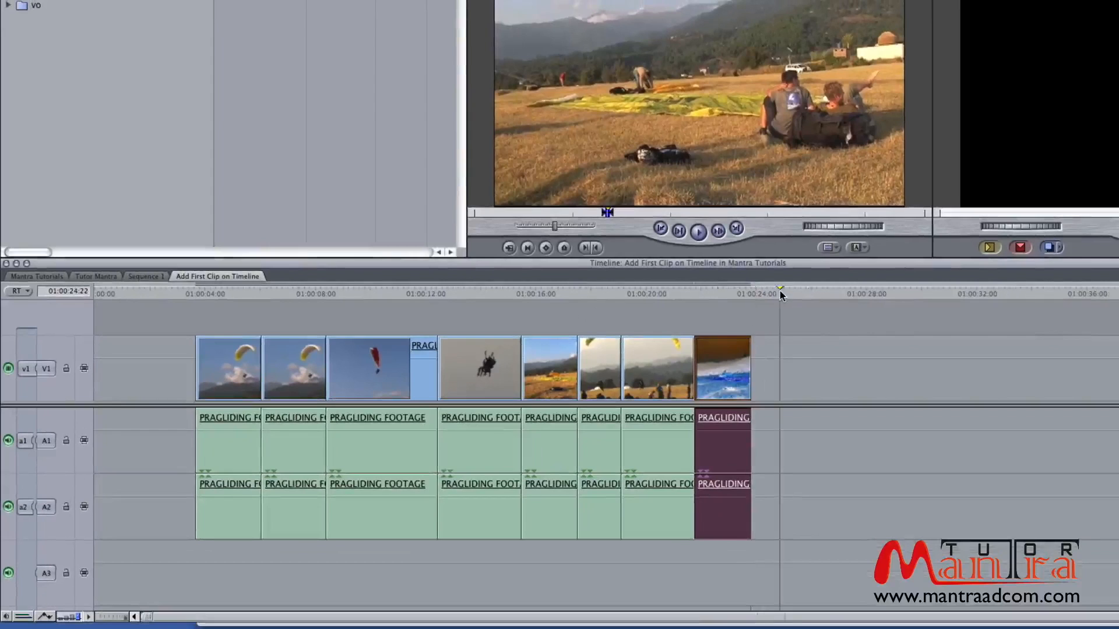
left_click(992, 248)
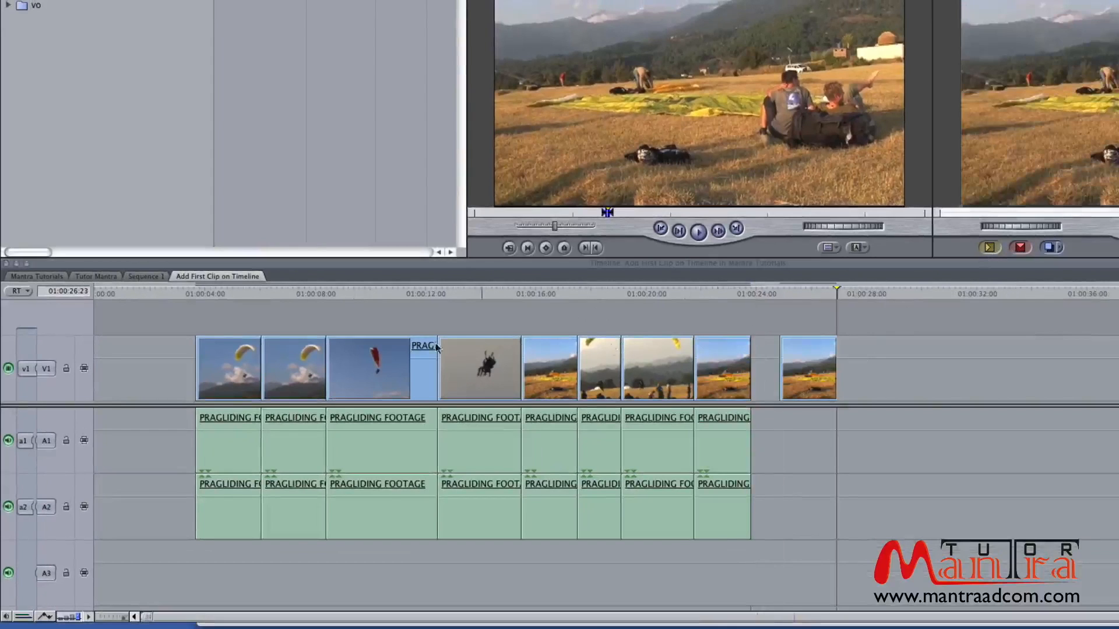
left_click(41, 374)
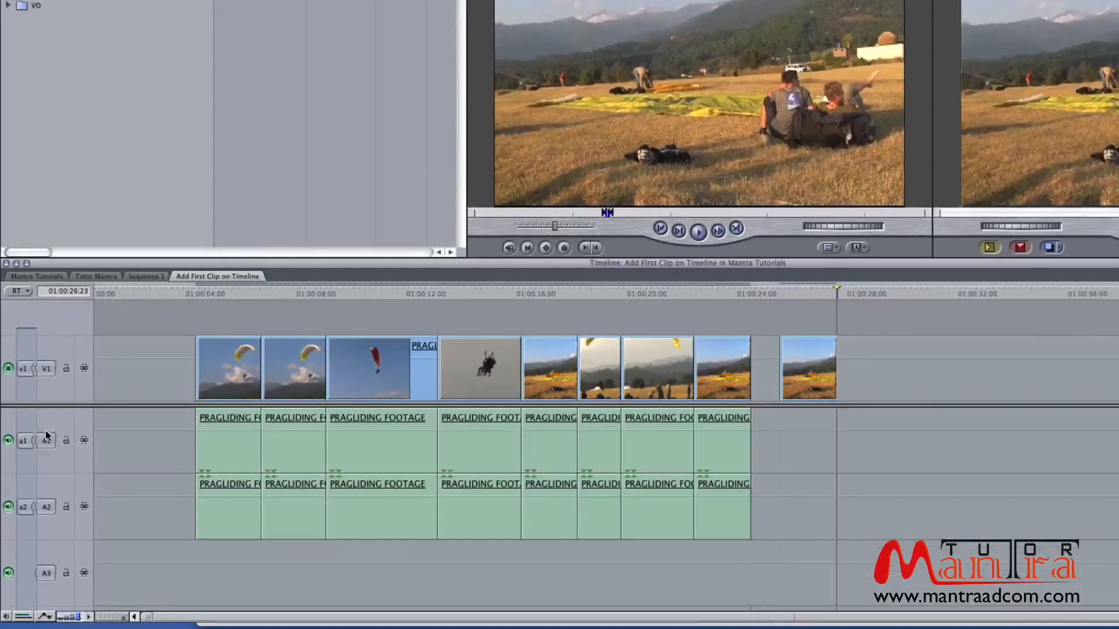
Step: Reconnect the source audio to tracks A1 and A2 and insert the marked field clip with its audio at 01:00:26:23
left_click(49, 507)
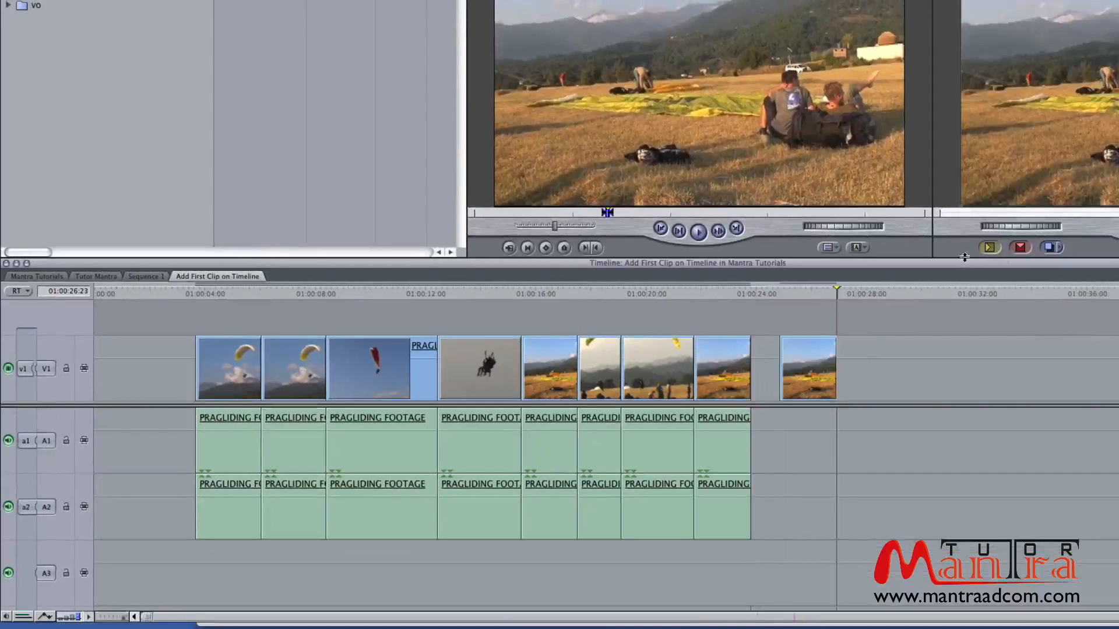
left_click(990, 250)
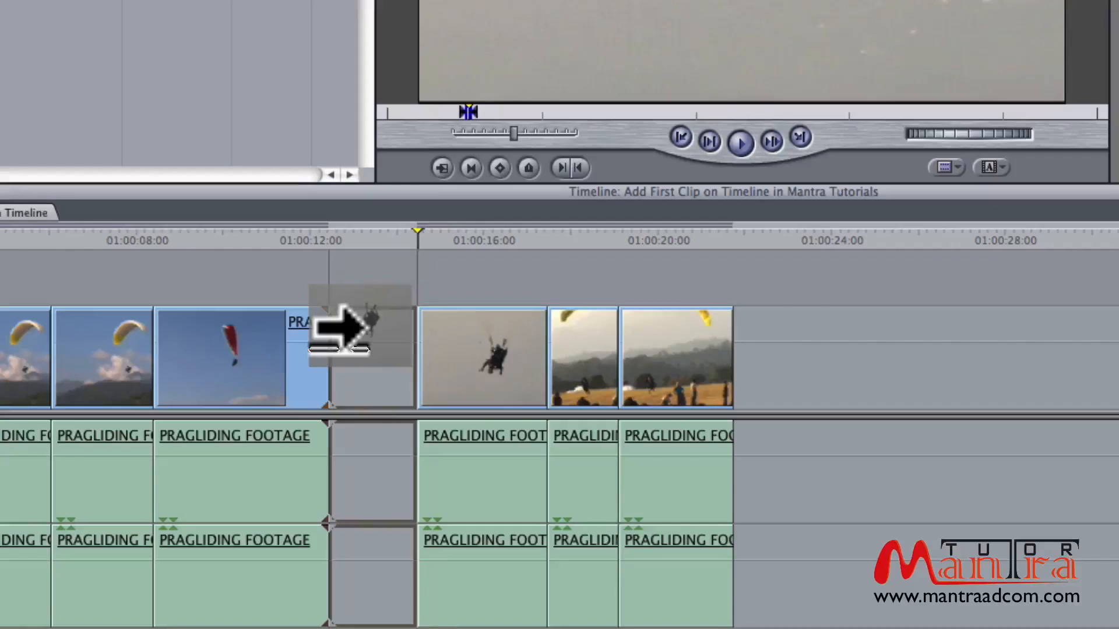
Step: Try inserting the marked tandem paraglider clip into the gap after the red paraglider clip, and undo the insert
left_click_drag(341, 328, 370, 350)
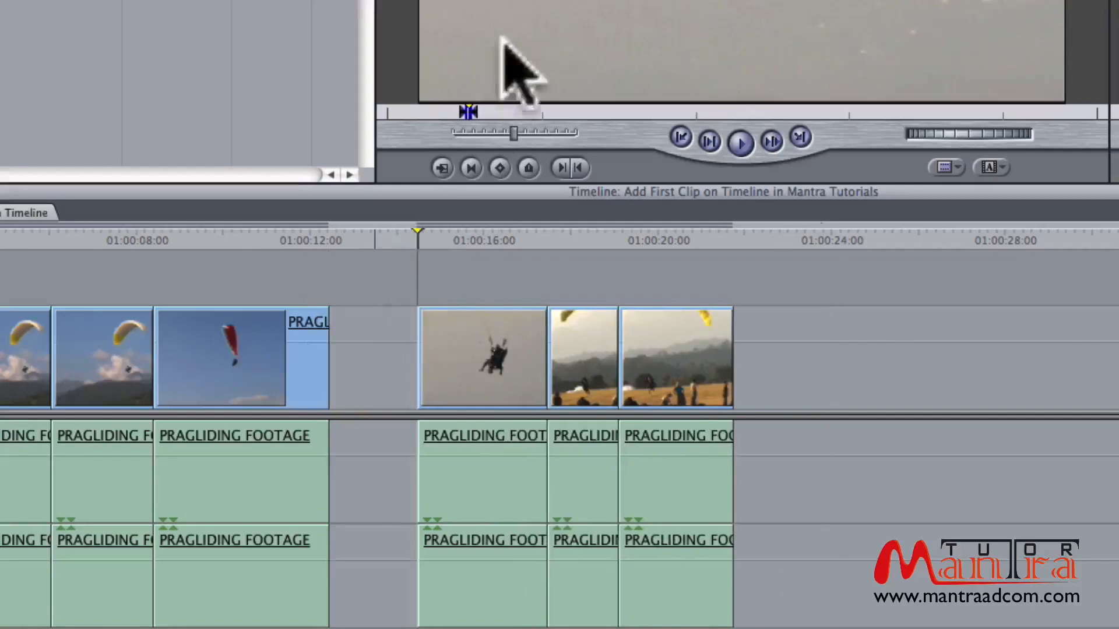
left_click_drag(511, 62, 341, 324)
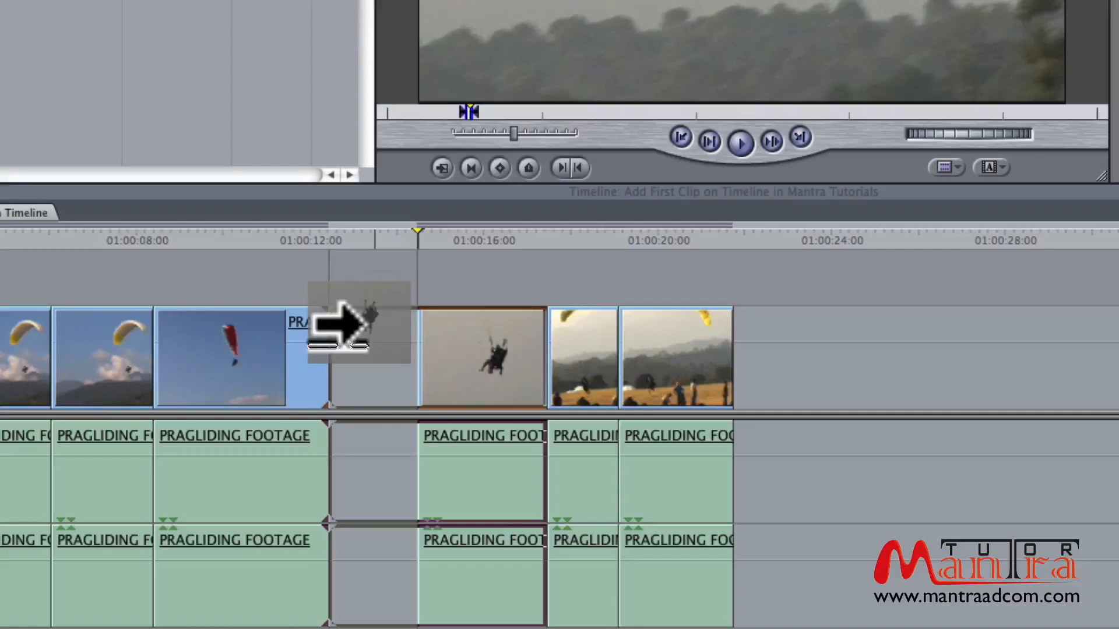
left_click_drag(340, 324, 362, 332)
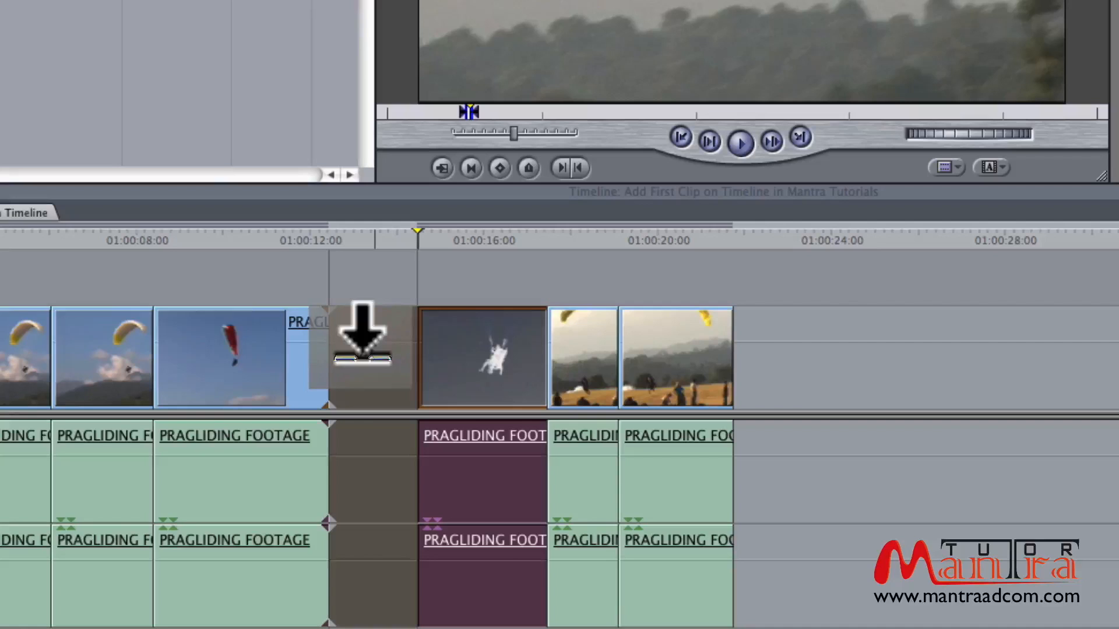
left_click_drag(362, 332, 594, 6)
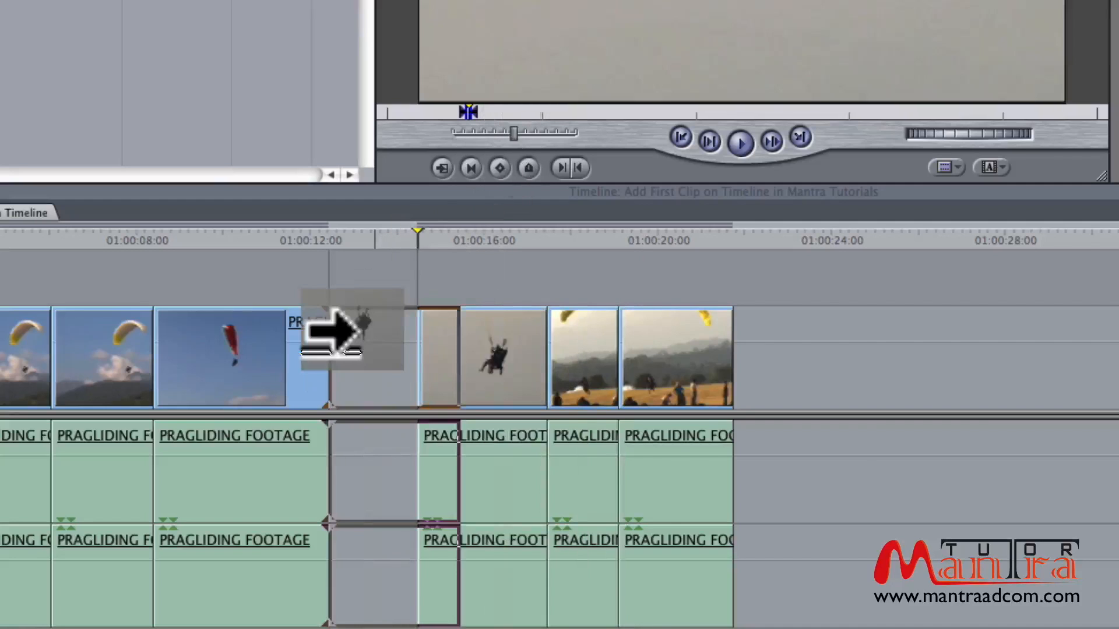
left_click_drag(357, 331, 353, 326)
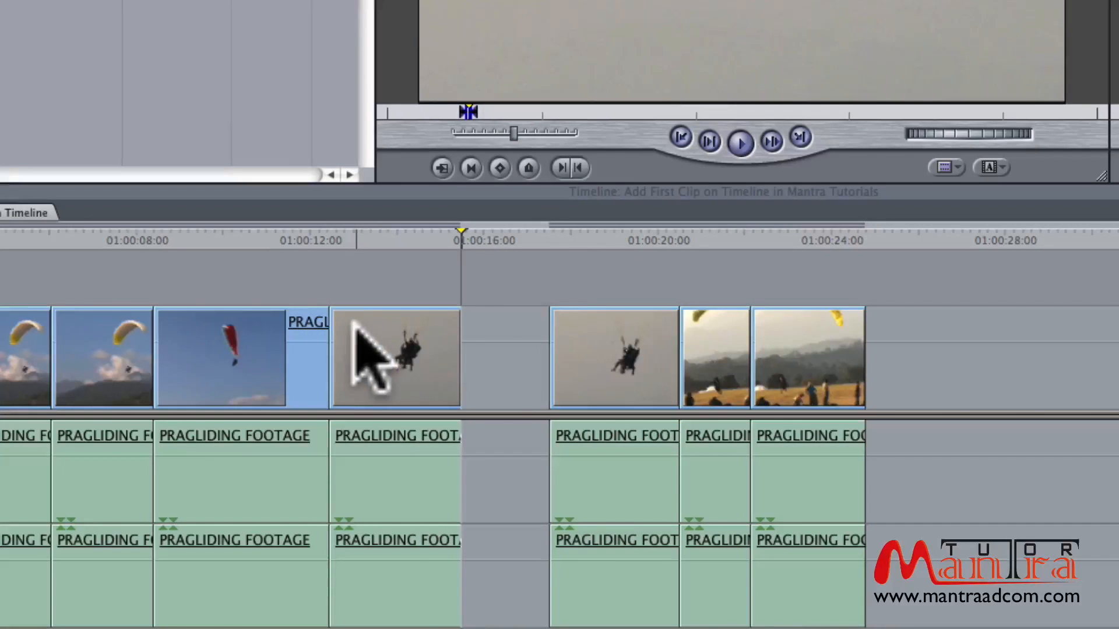
key("super+z")
Step: Place the marked tandem paraglider clip as an overwrite from the start of the gap after the red paraglider clip
left_click_drag(478, 11, 357, 380)
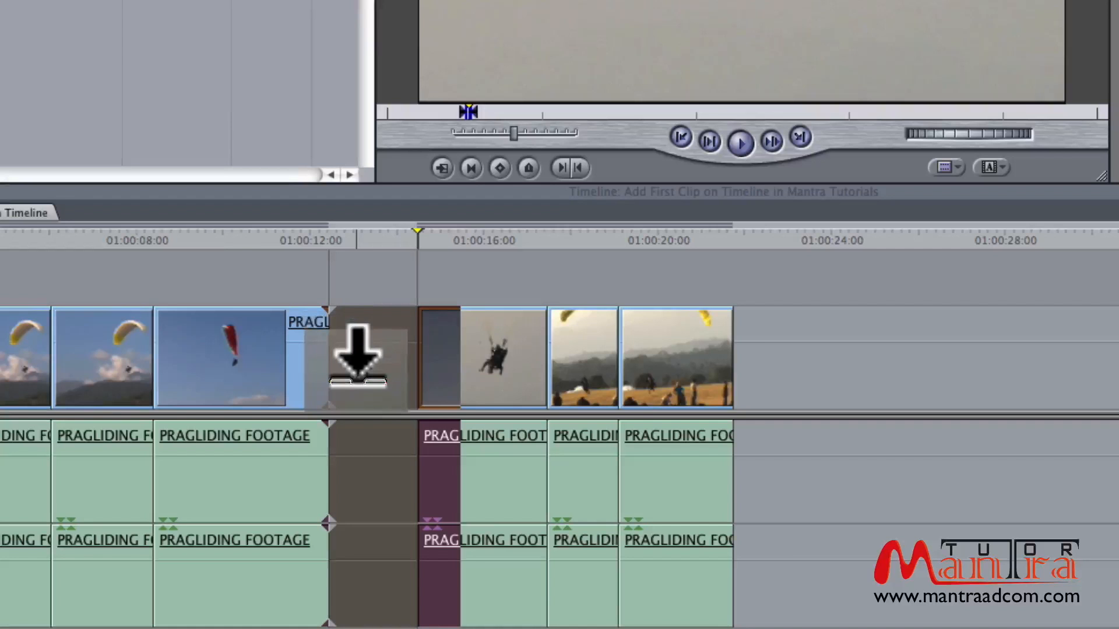
left_click_drag(357, 380, 356, 373)
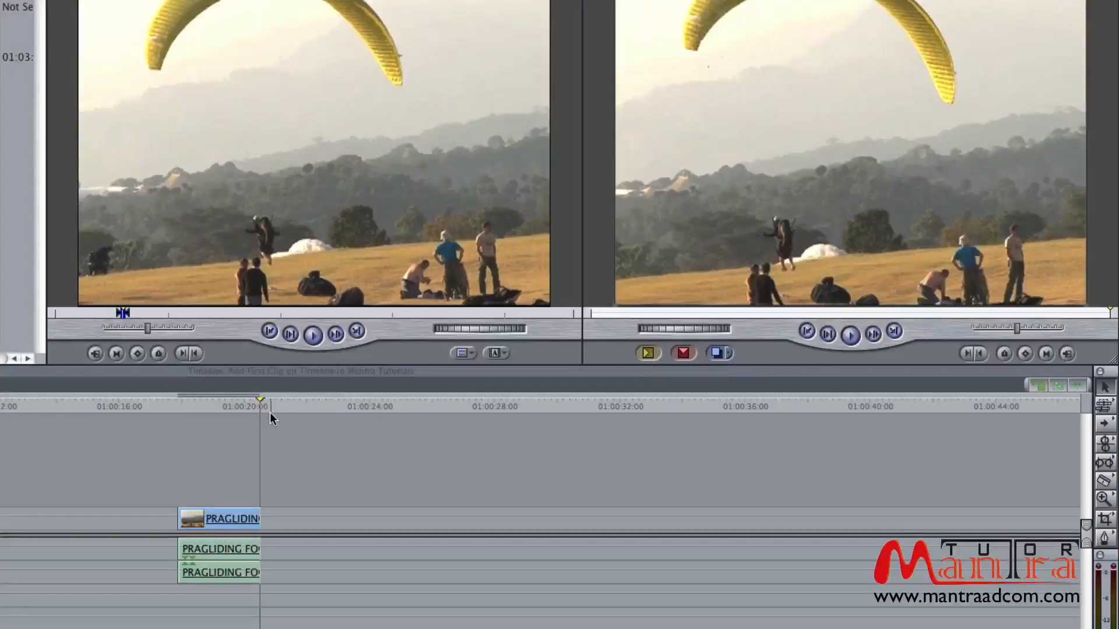
Step: Mark a short range of the group on the field in the source footage and set the playhead at the third clip's start
left_click_drag(246, 406, 143, 444)
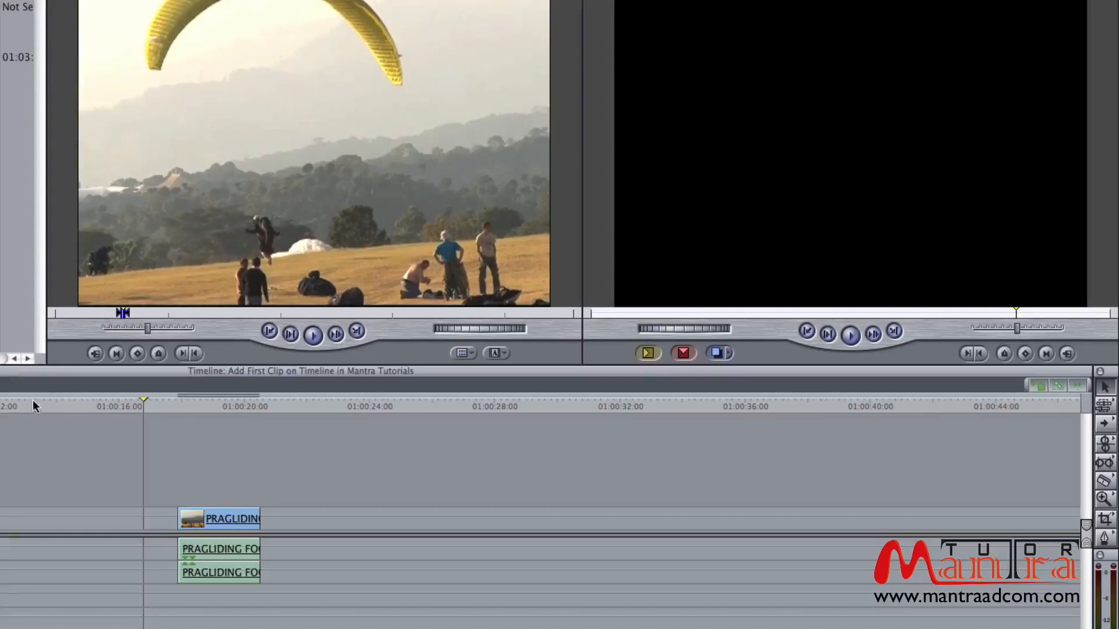
left_click_drag(19, 402, 88, 441)
left_click_drag(259, 439, 49, 448)
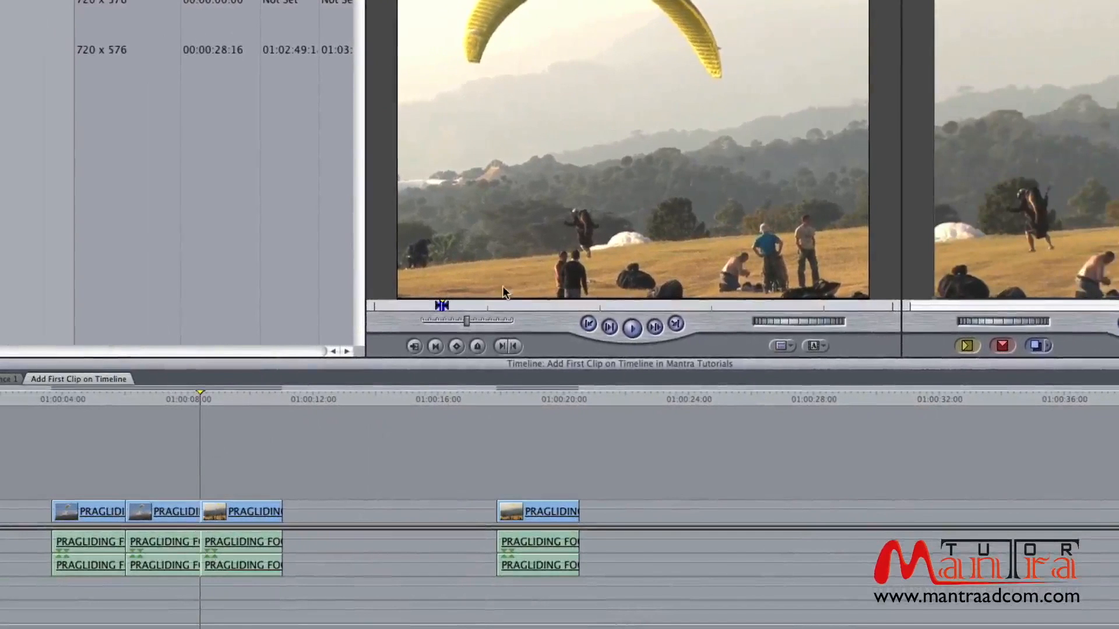
left_click(489, 306)
key("i")
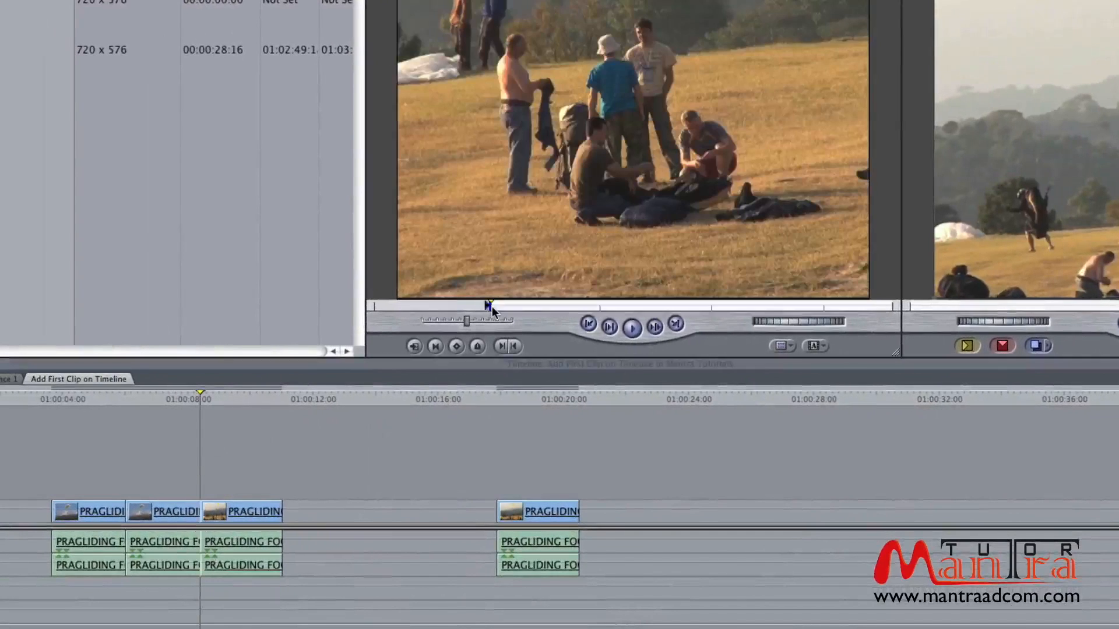
left_click(499, 306)
key("o")
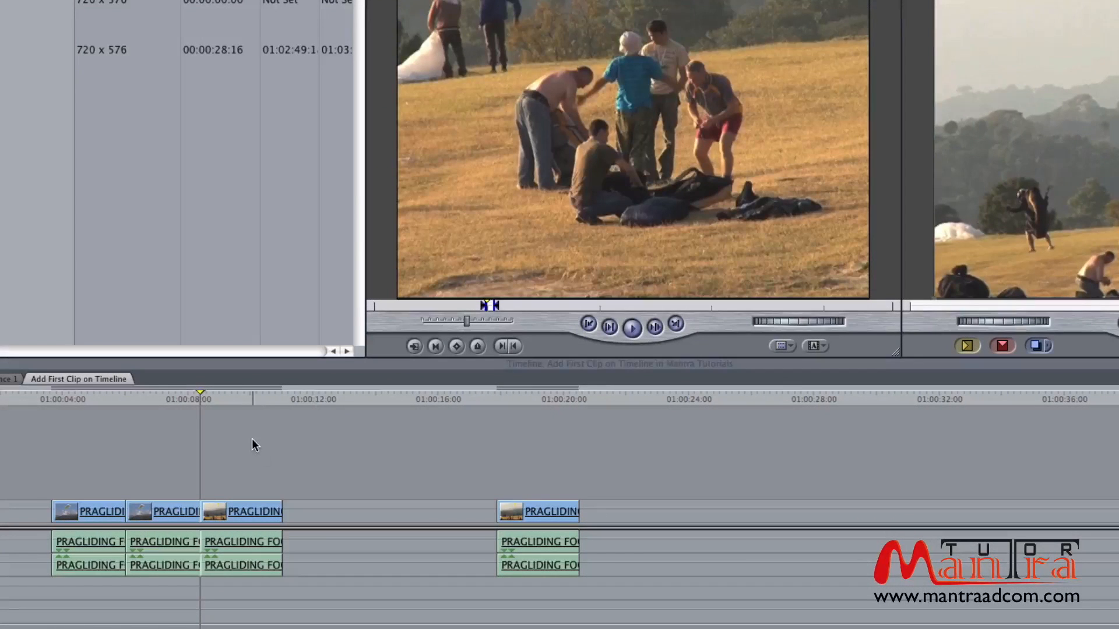
left_click(200, 399)
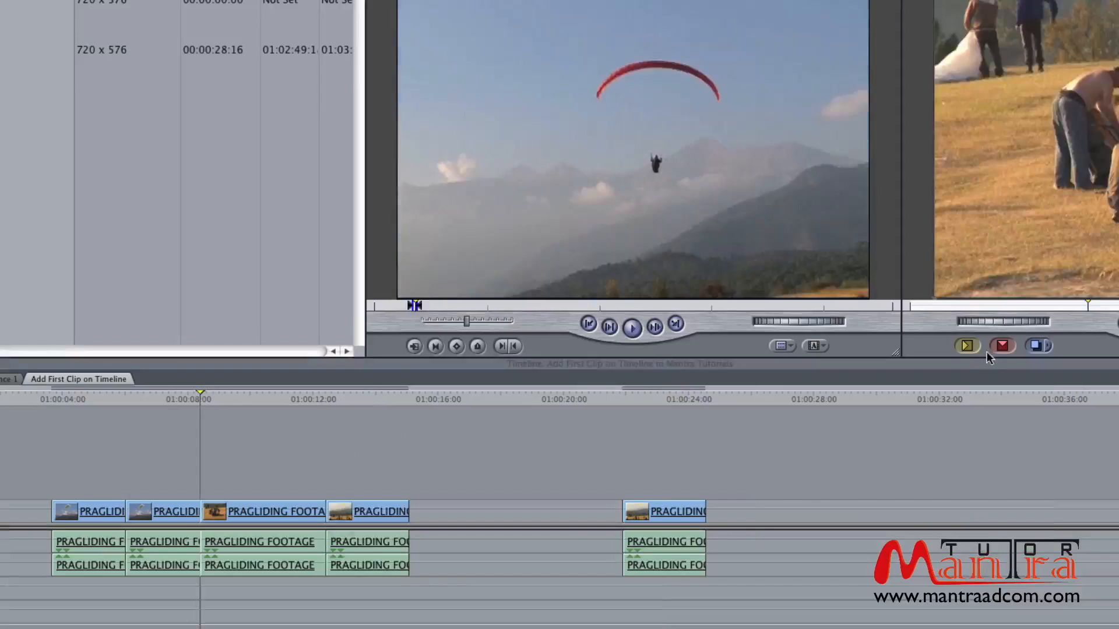
Step: Insert the marked red paraglider clip before the field group clip, and overwrite that group clip with a marked tandem paraglider range
left_click(965, 350)
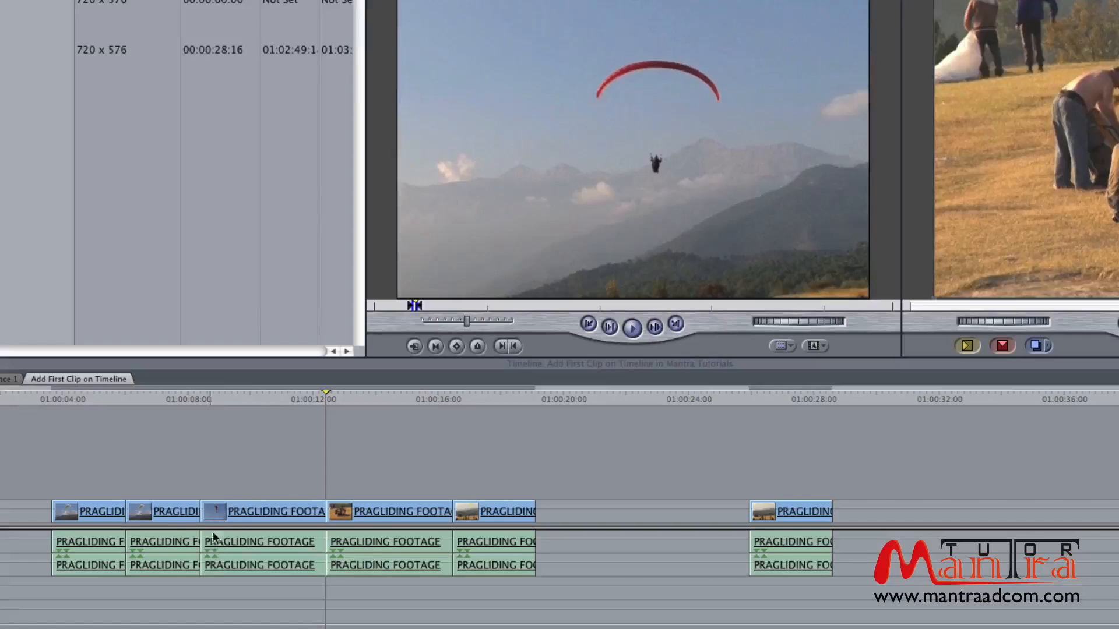
left_click(431, 305)
key("space")
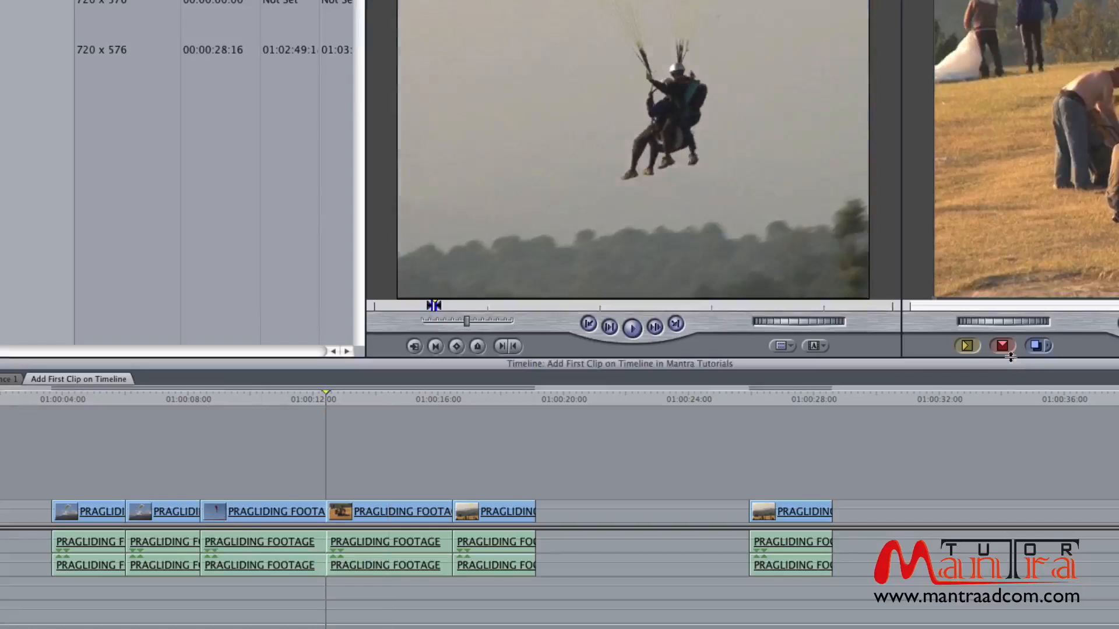
left_click(1007, 350)
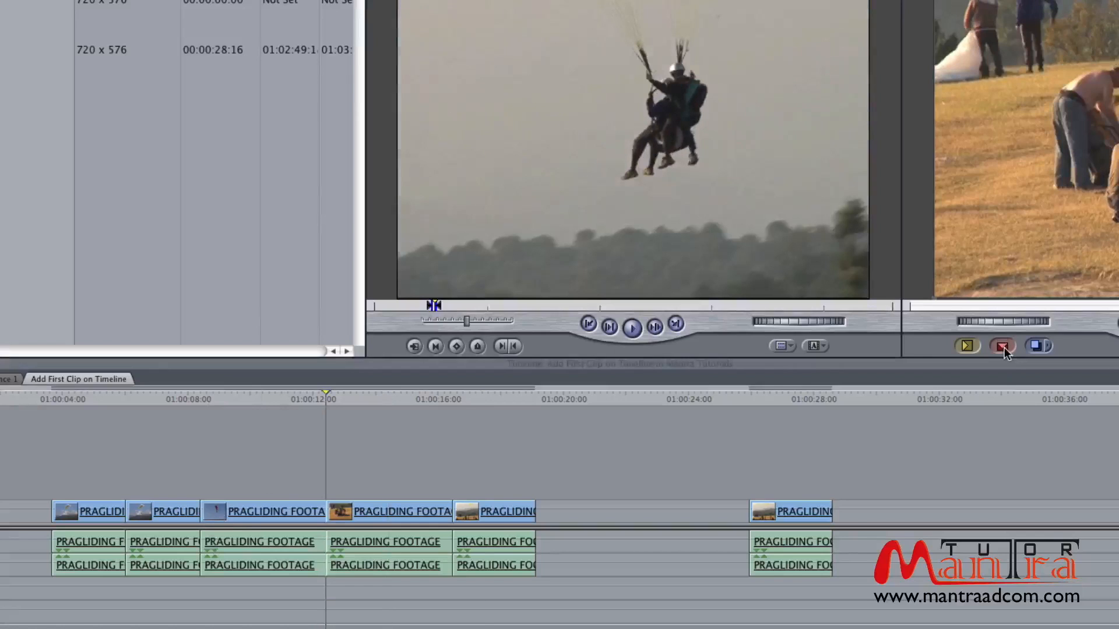
Step: Increase the timeline's track height and return the playhead to the start of the tandem paraglider clip
left_click_drag(447, 402, 397, 402)
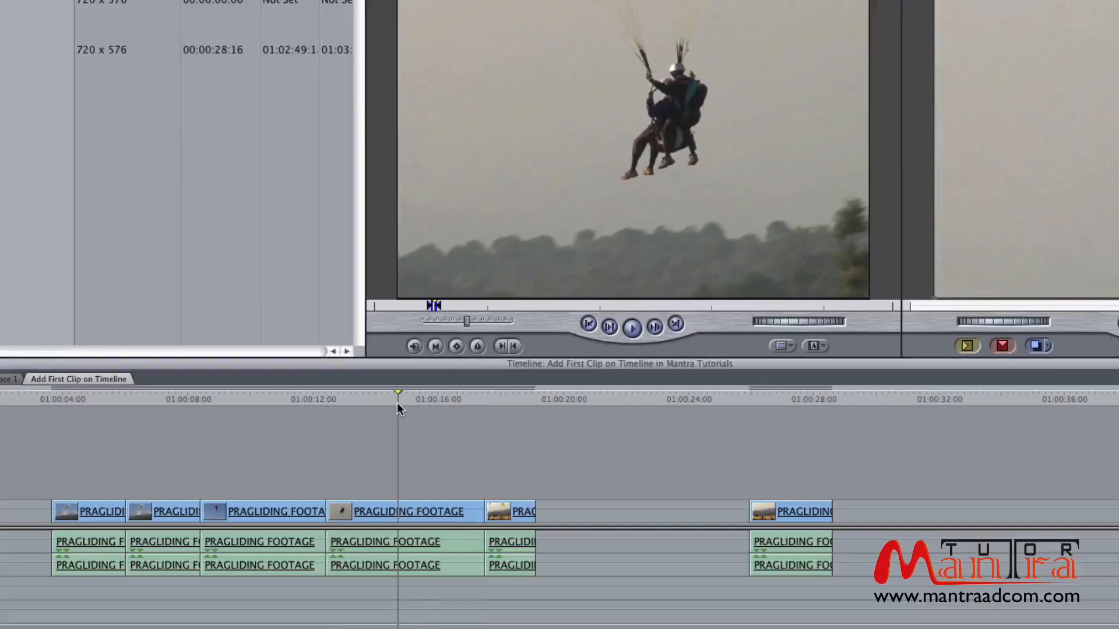
key("shift+t")
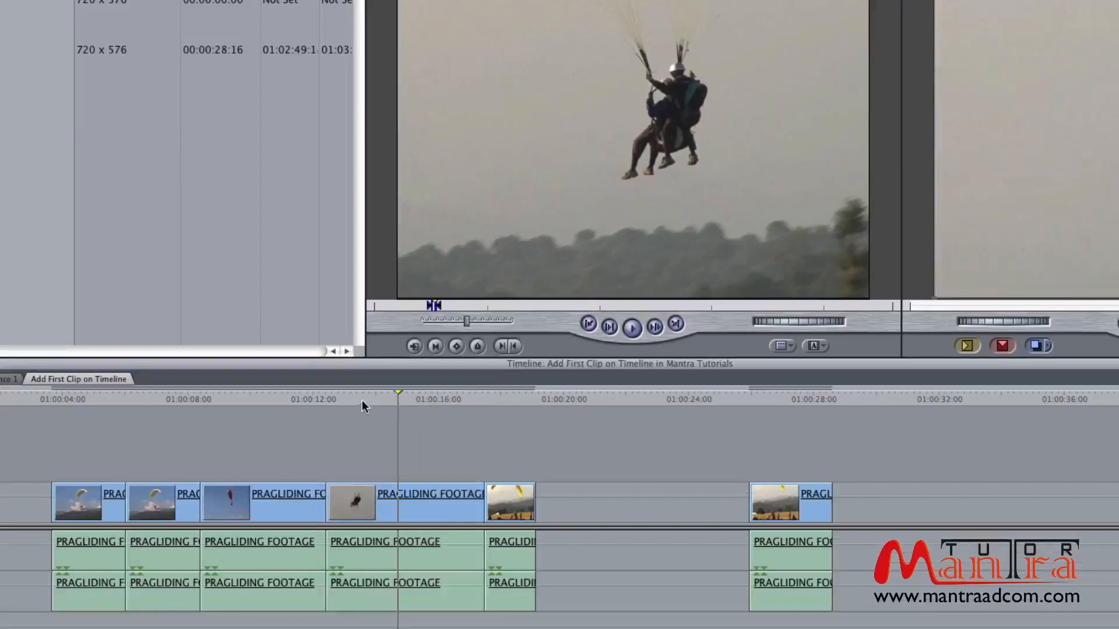
key("Up")
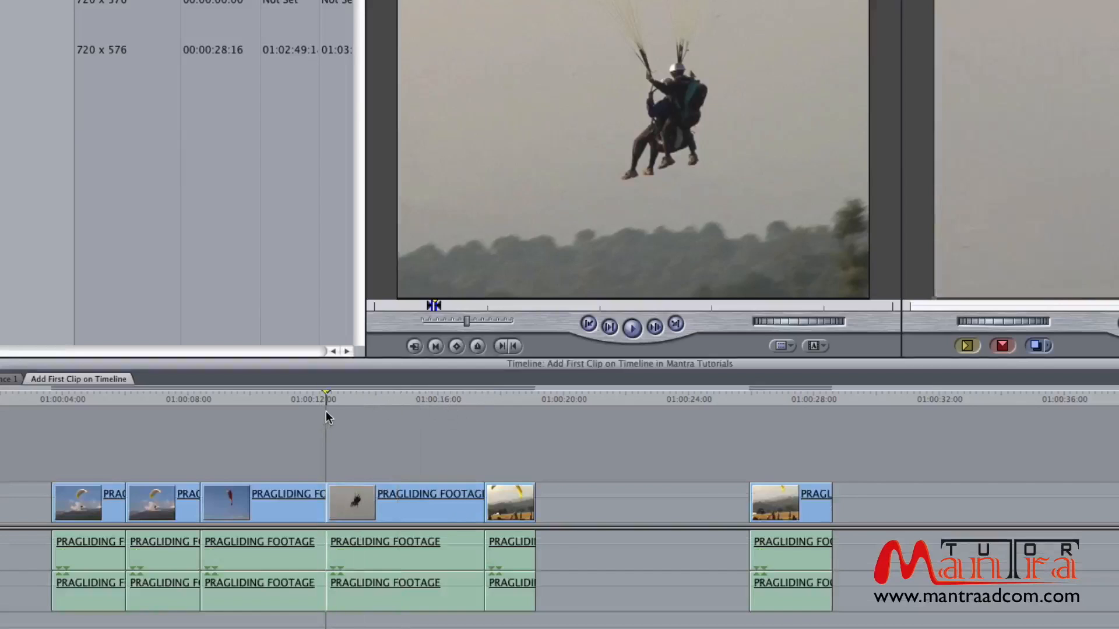